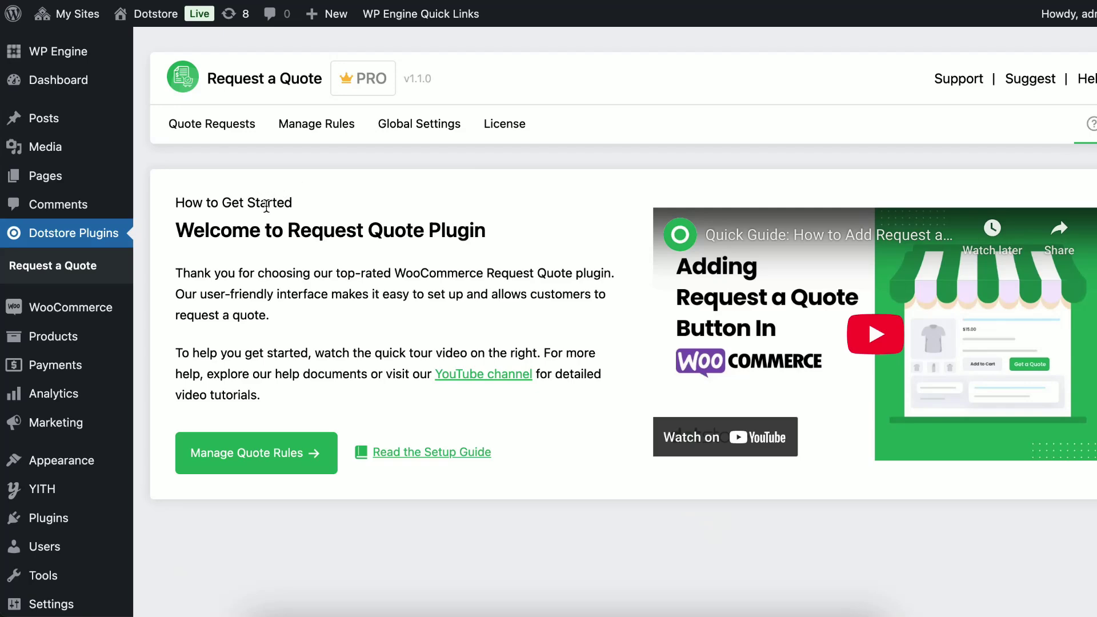
Step: Add a new quote rule and title it "Special product quote"
left_click(303, 136)
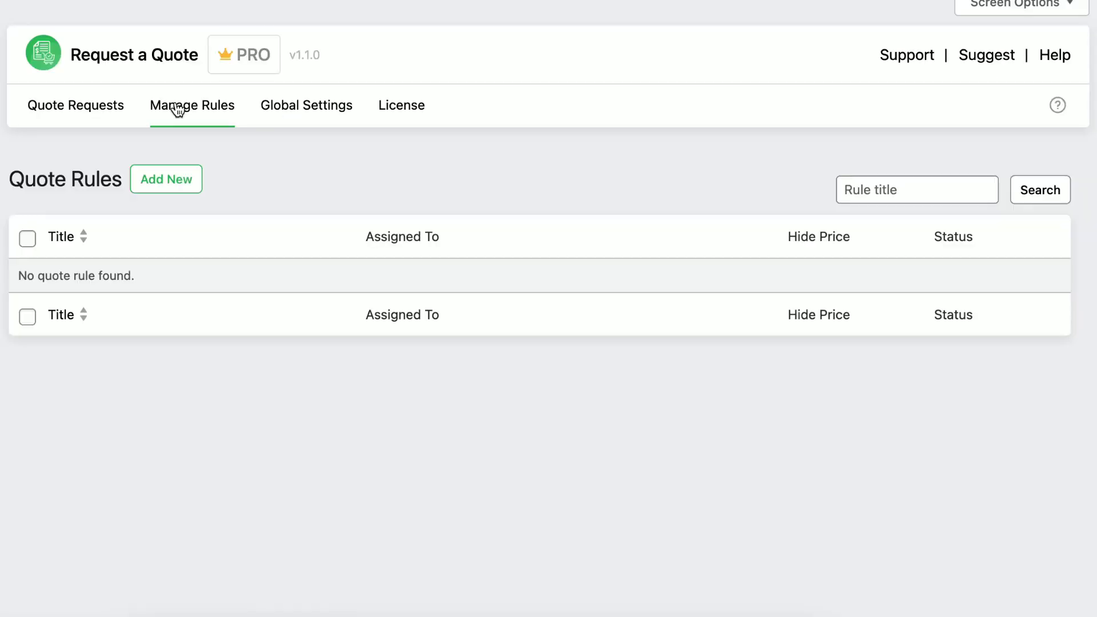
left_click(165, 183)
scroll(164, 186, "down", 3)
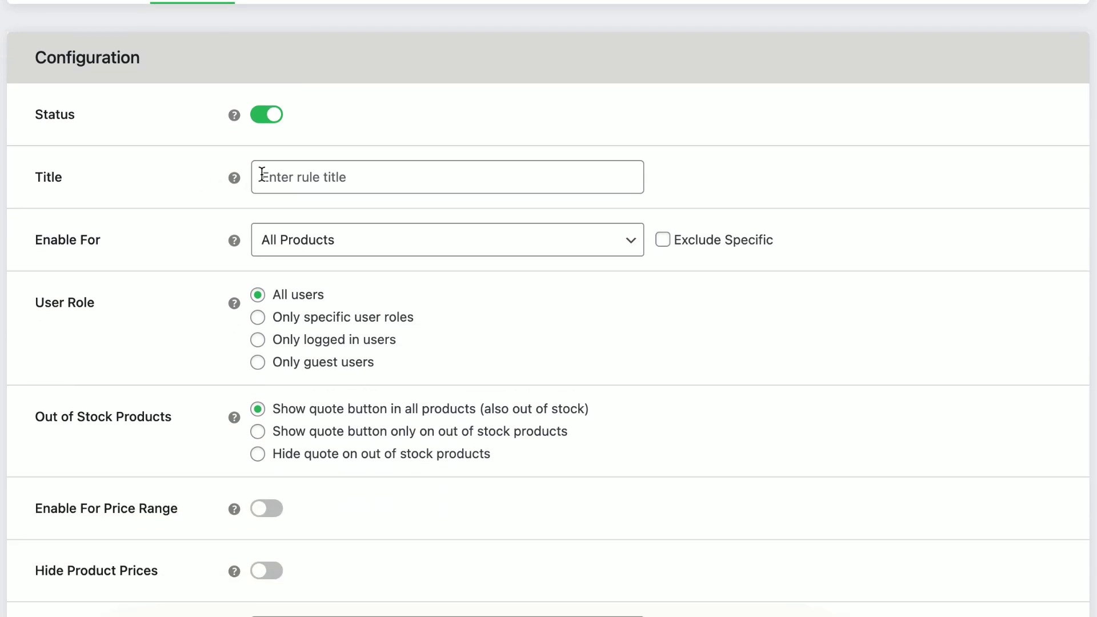
left_click(287, 169)
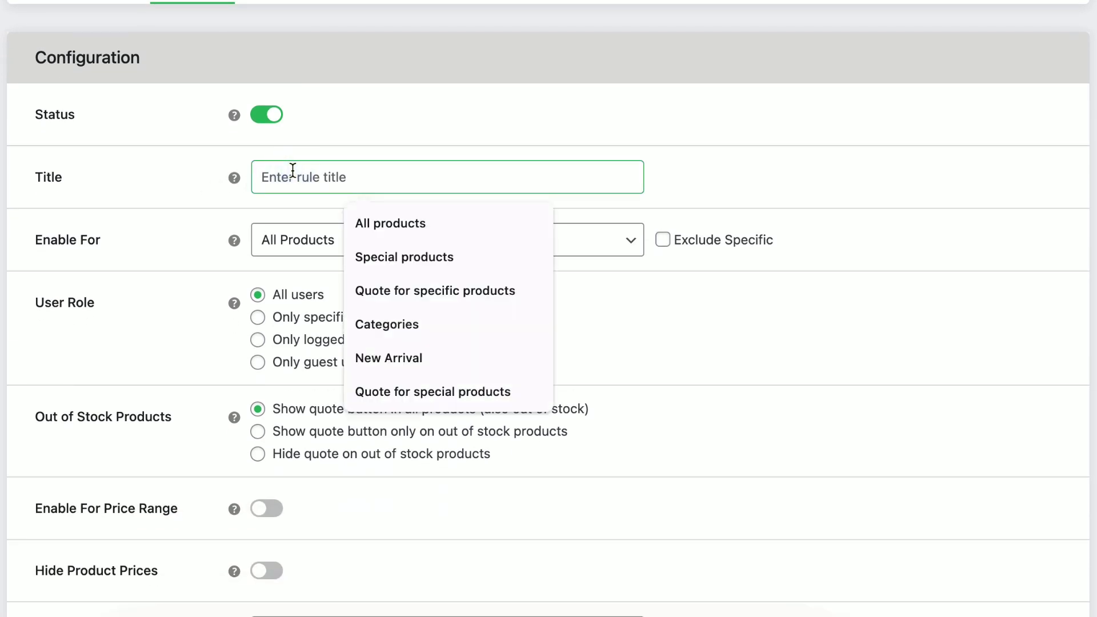
type("Speca")
key("BackSpace")
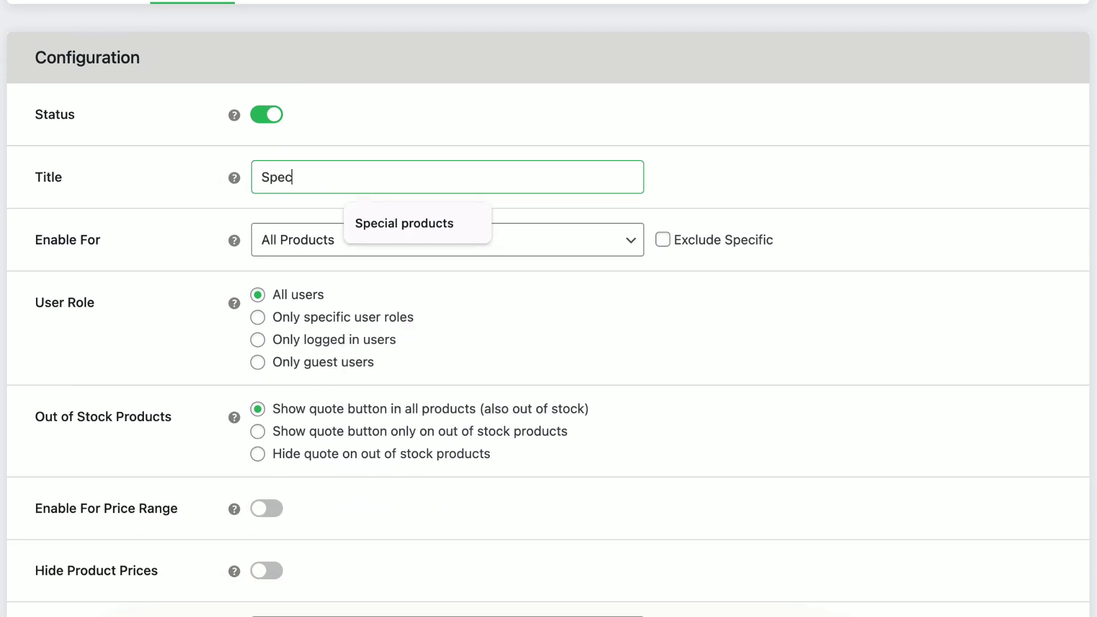
type("ial produt")
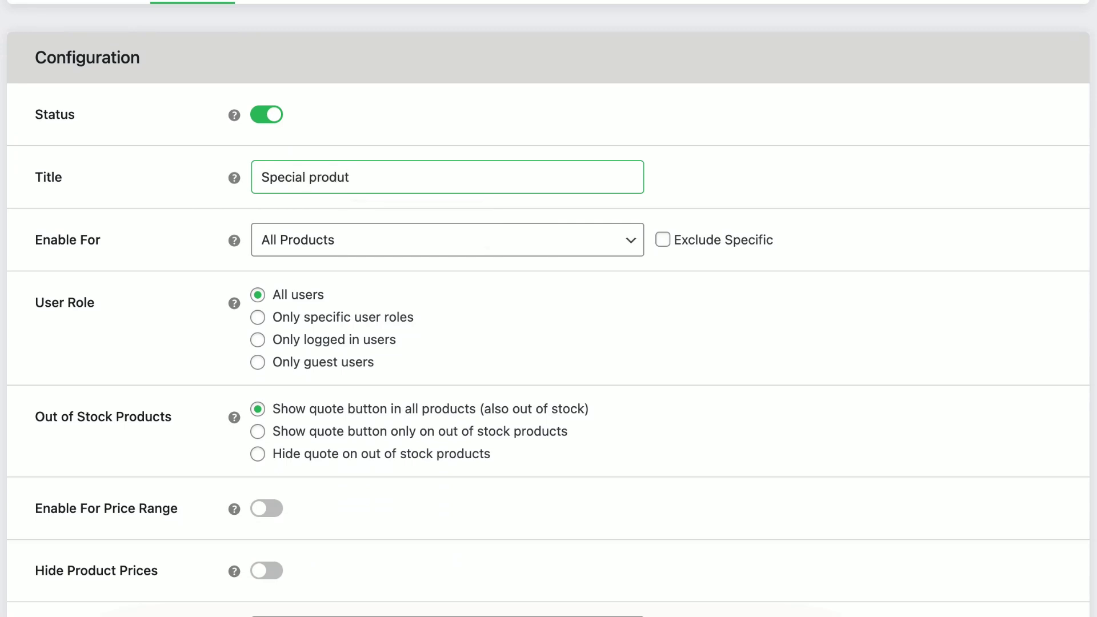
key("BackSpace")
type("ct quote")
Step: Enable the rule for specific products only and choose "Helena Hooded Fleece -New"
left_click(319, 240)
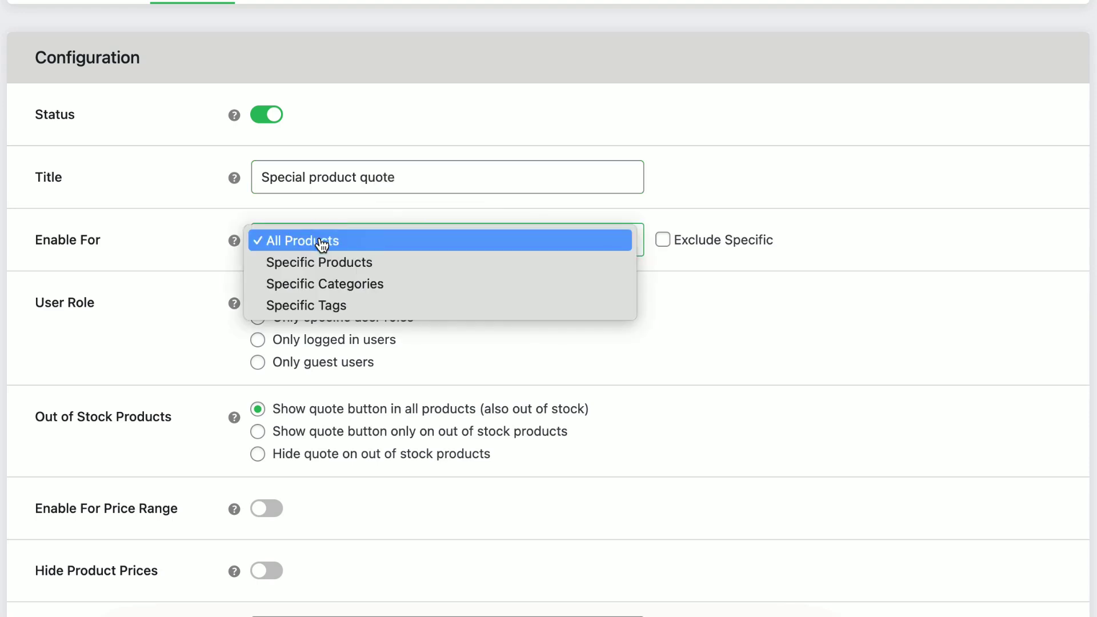
left_click(313, 265)
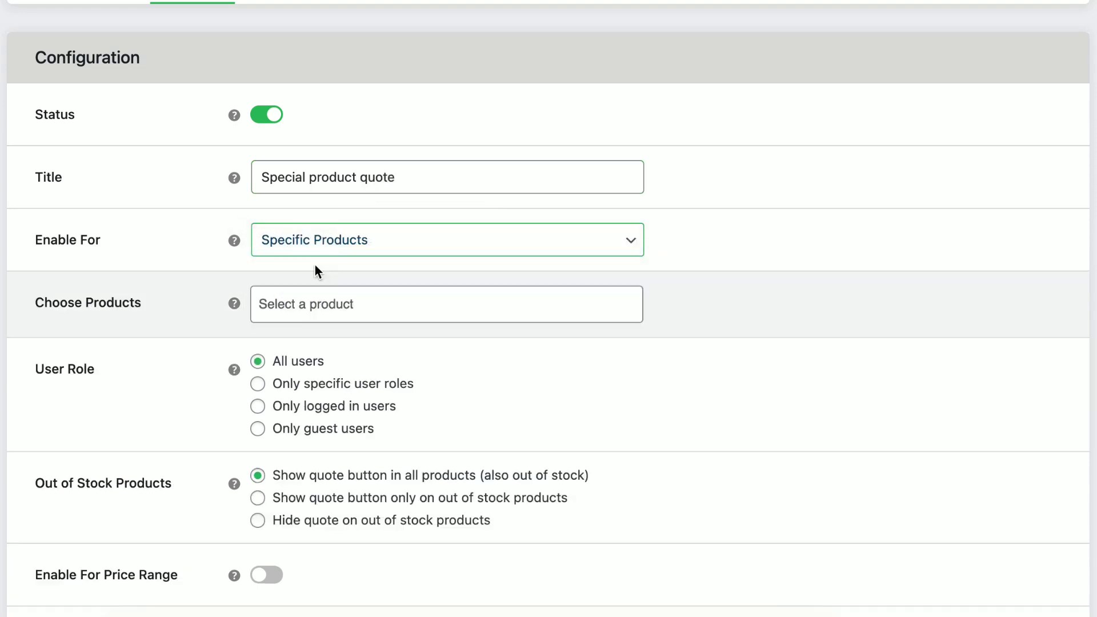
scroll(314, 265, "down", 2)
left_click(295, 207)
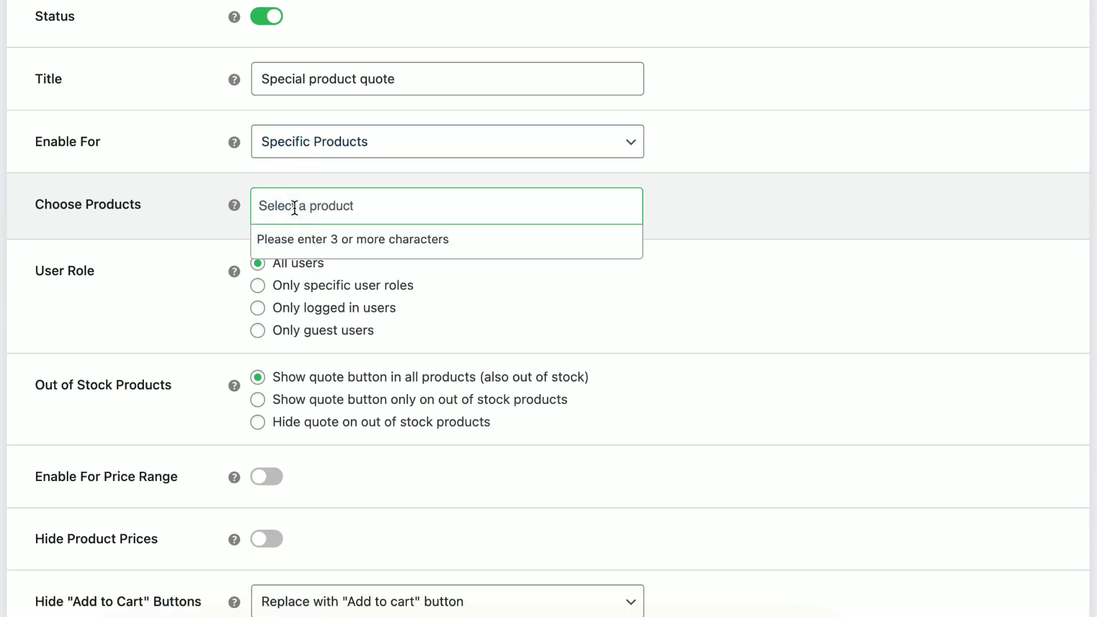
type("mel")
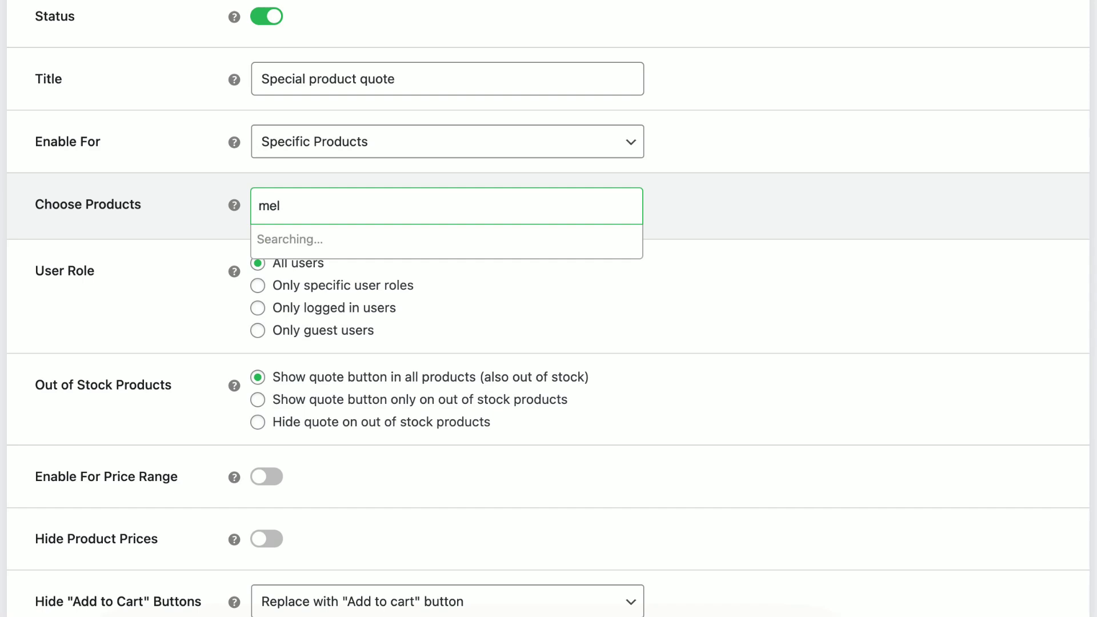
key("BackSpace")
key("BackSpace")
key("BackSpace")
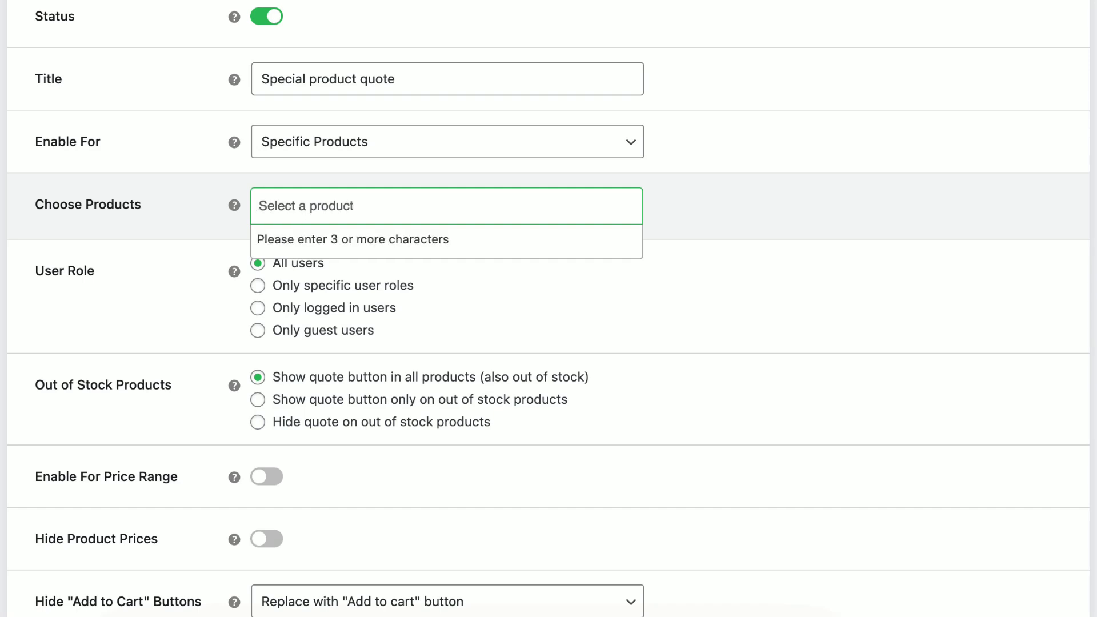
type("hel")
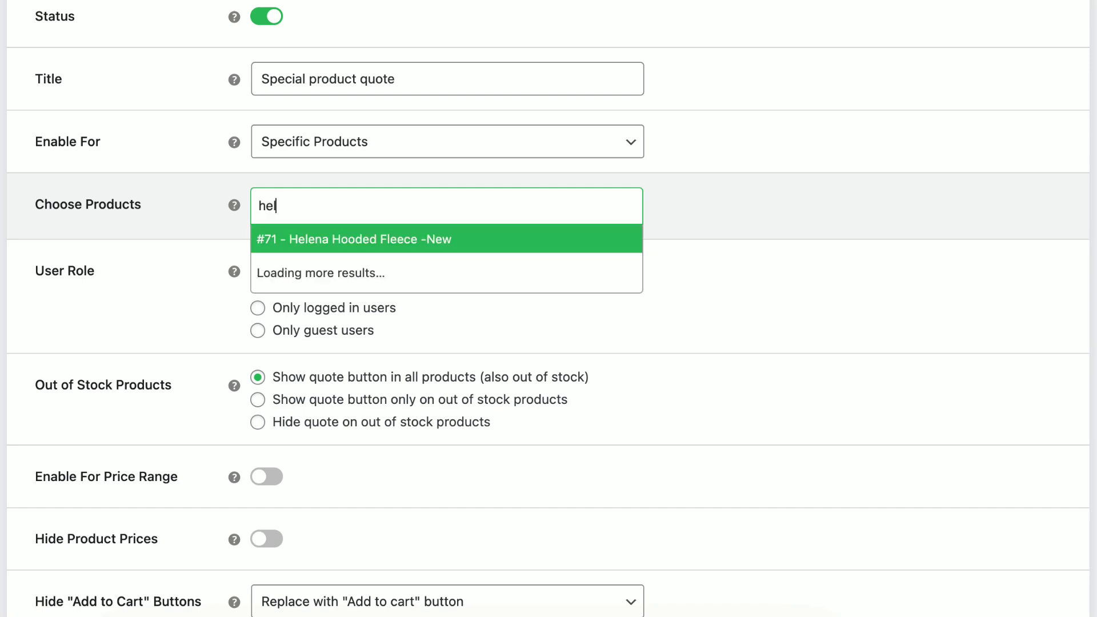
left_click(365, 241)
Step: Hide the product prices in the rule and set the replacement price label to "Quote for price"
scroll(363, 240, "down", 3)
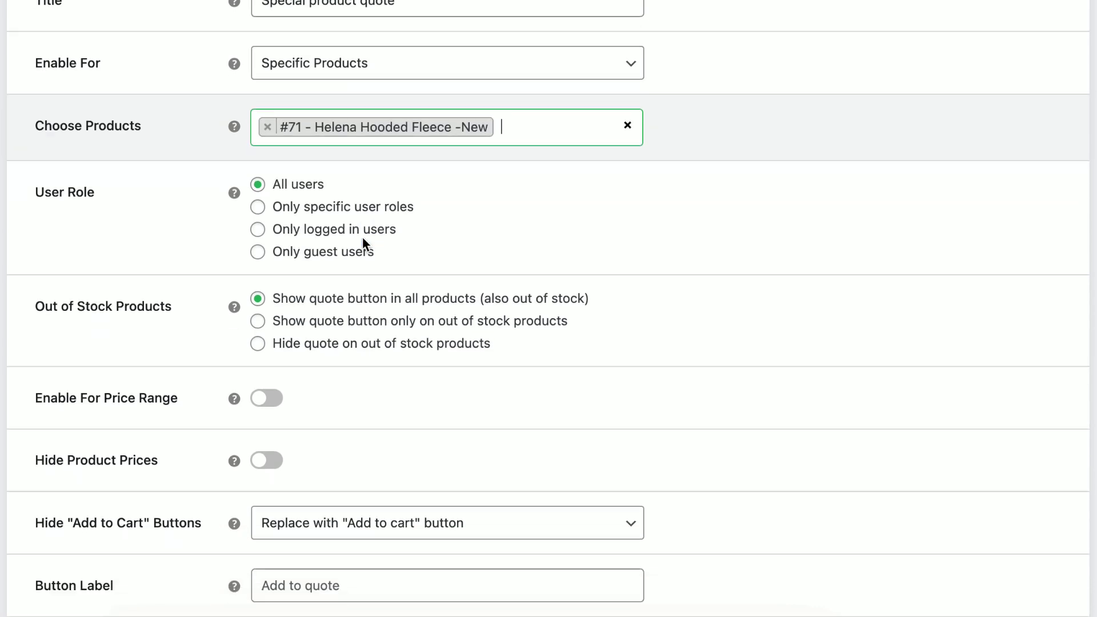
scroll(362, 242, "down", 1)
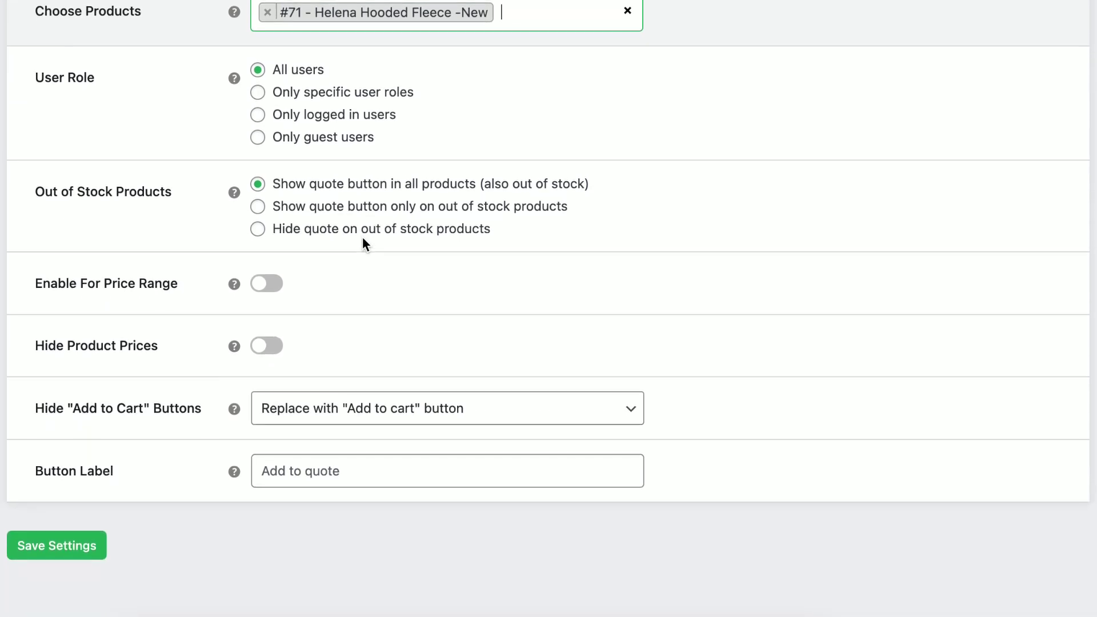
left_click(261, 348)
scroll(268, 351, "down", 1)
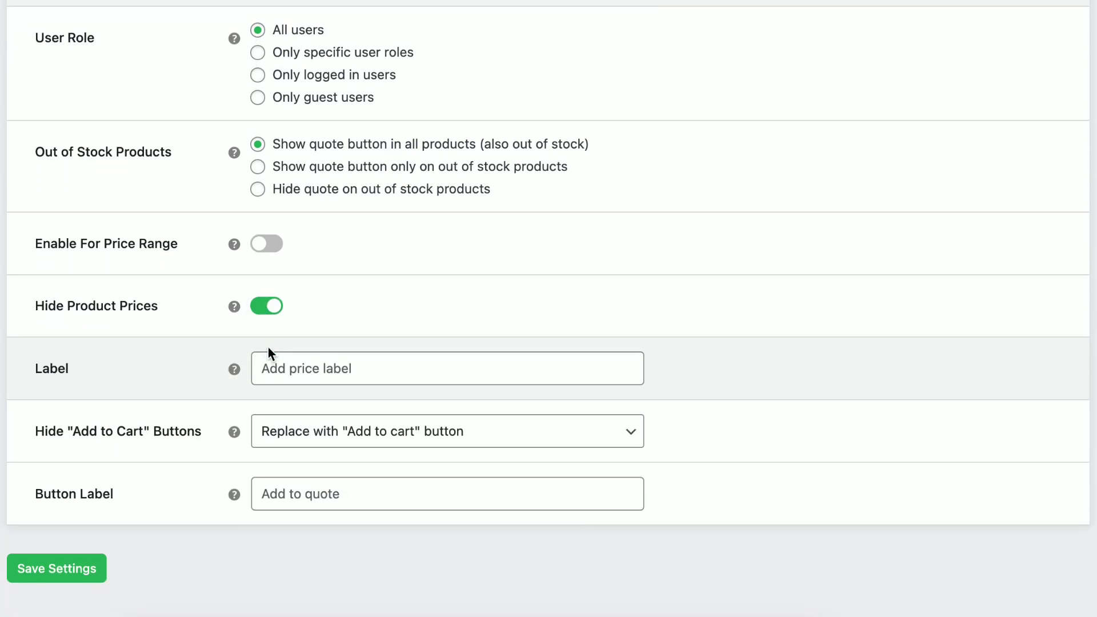
left_click(287, 347)
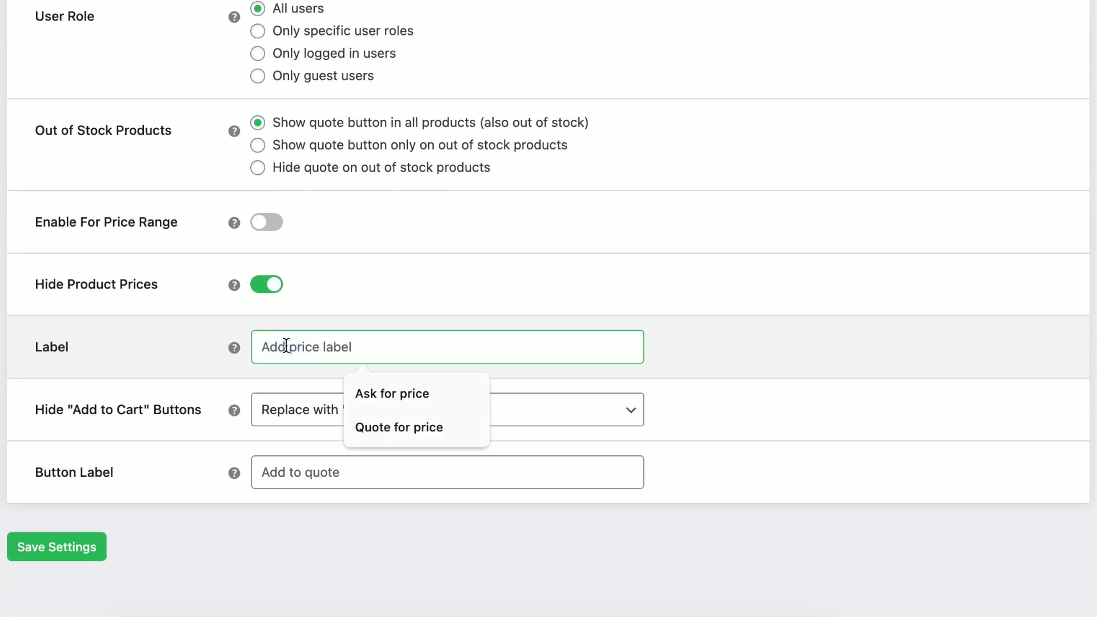
left_click(383, 427)
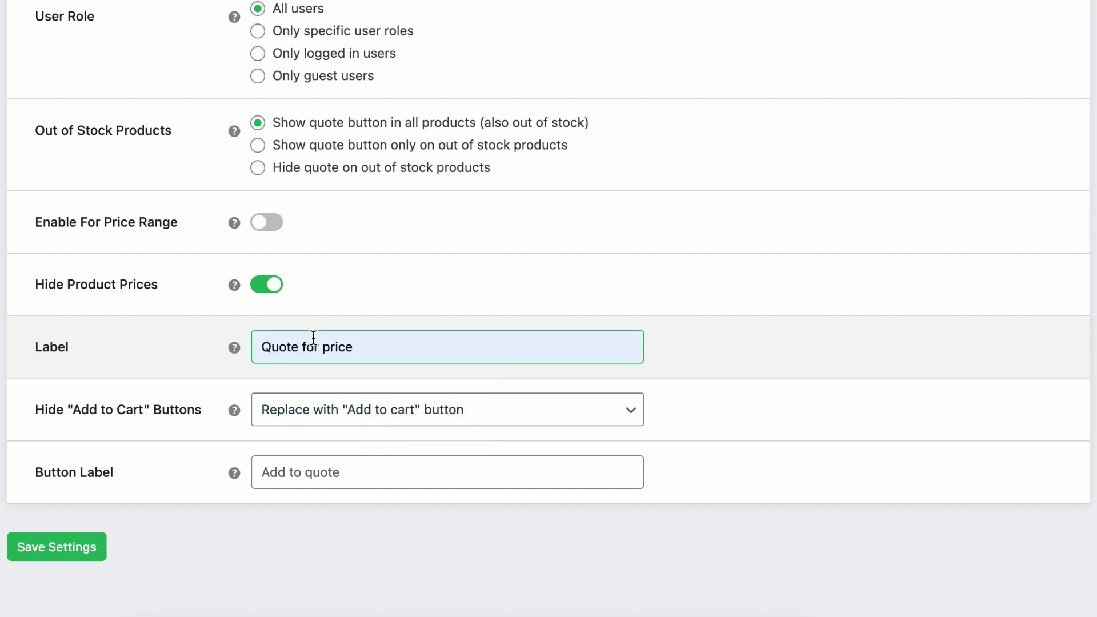
Step: Place the quote button after the "Add to cart" button, label it "Quote me", and save the rule
left_click(335, 415)
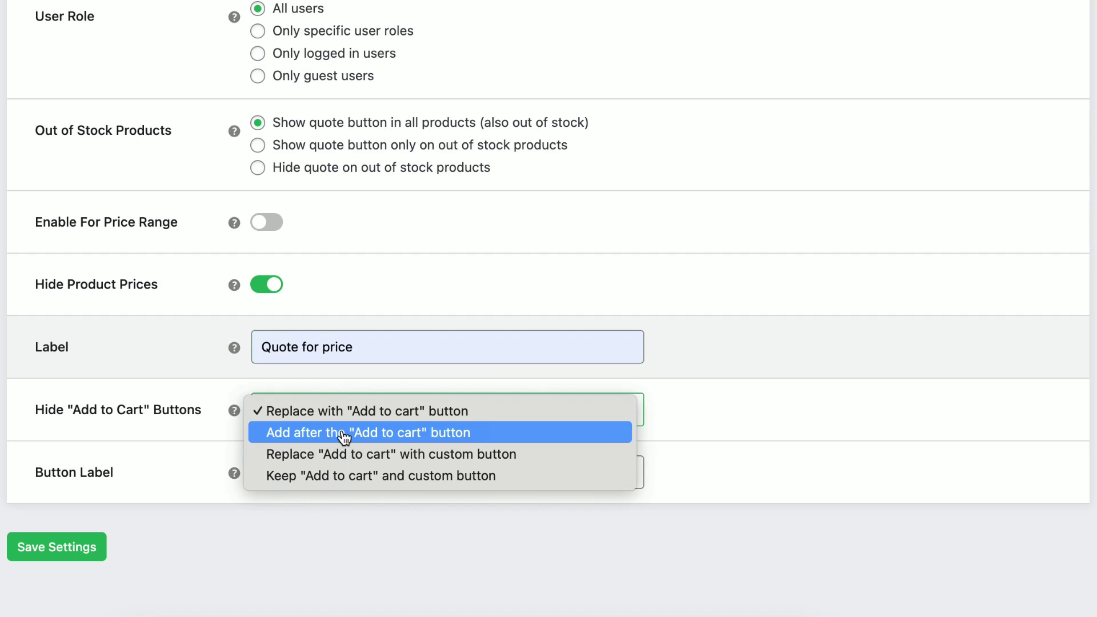
left_click(343, 433)
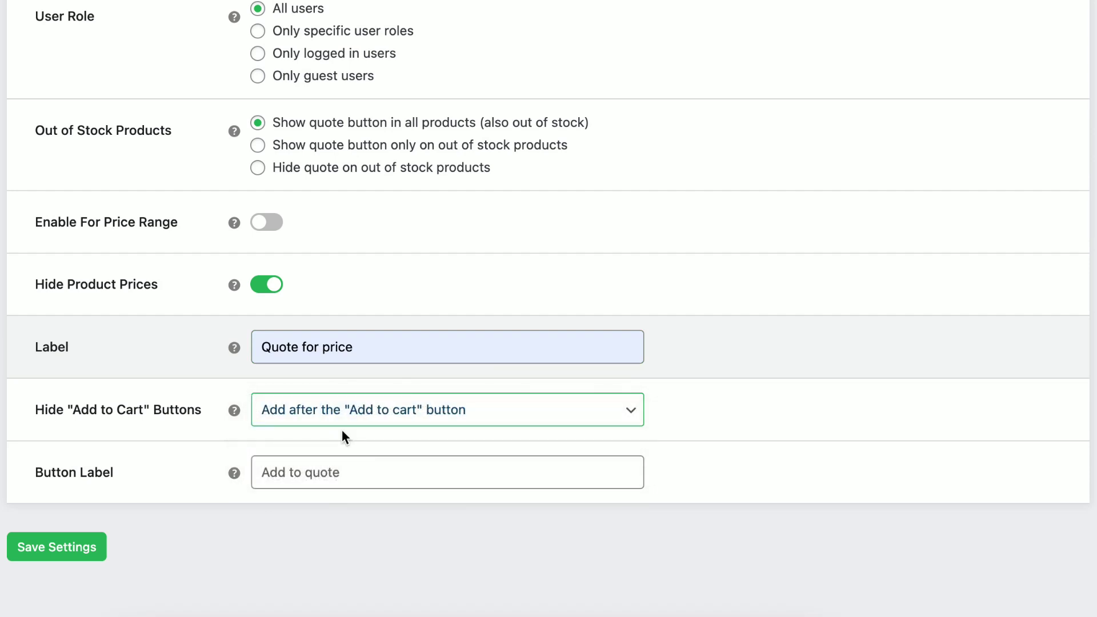
left_click(304, 475)
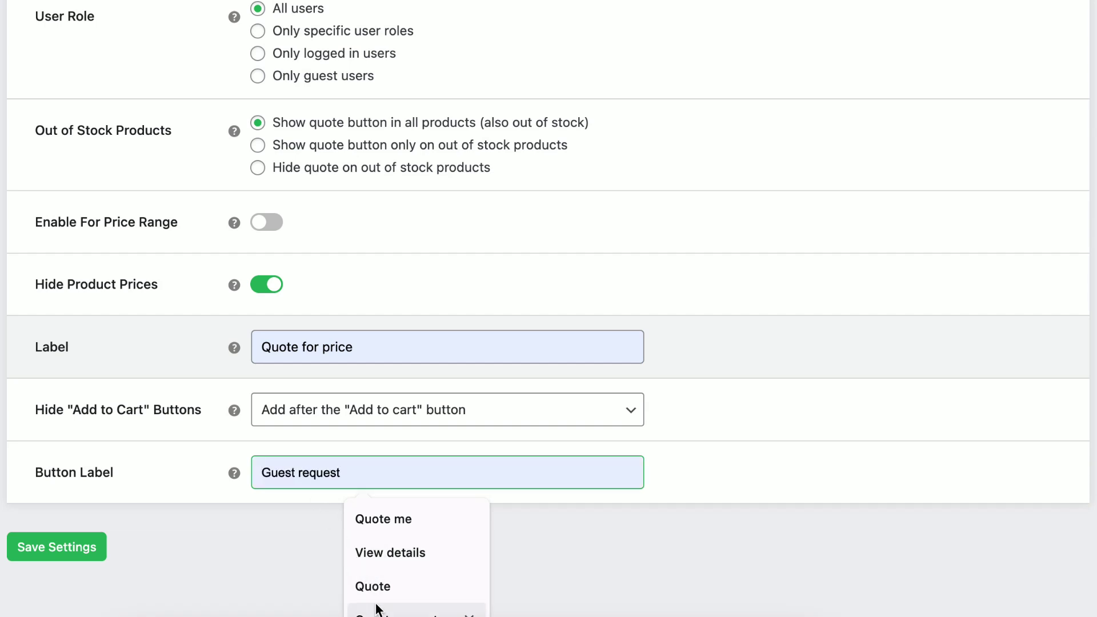
left_click(386, 518)
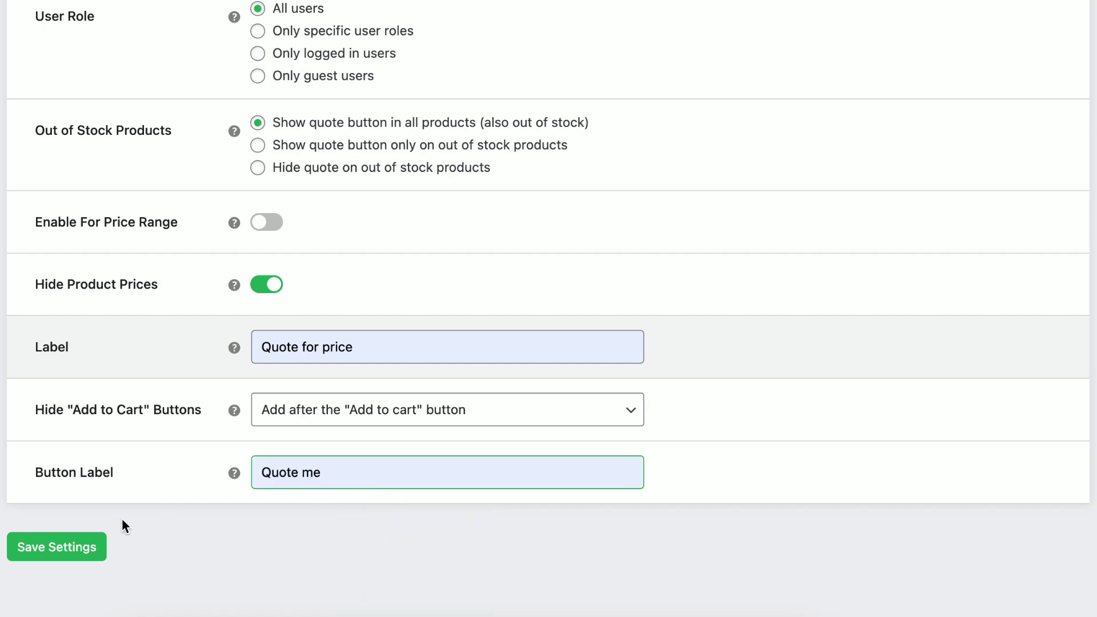
left_click(63, 552)
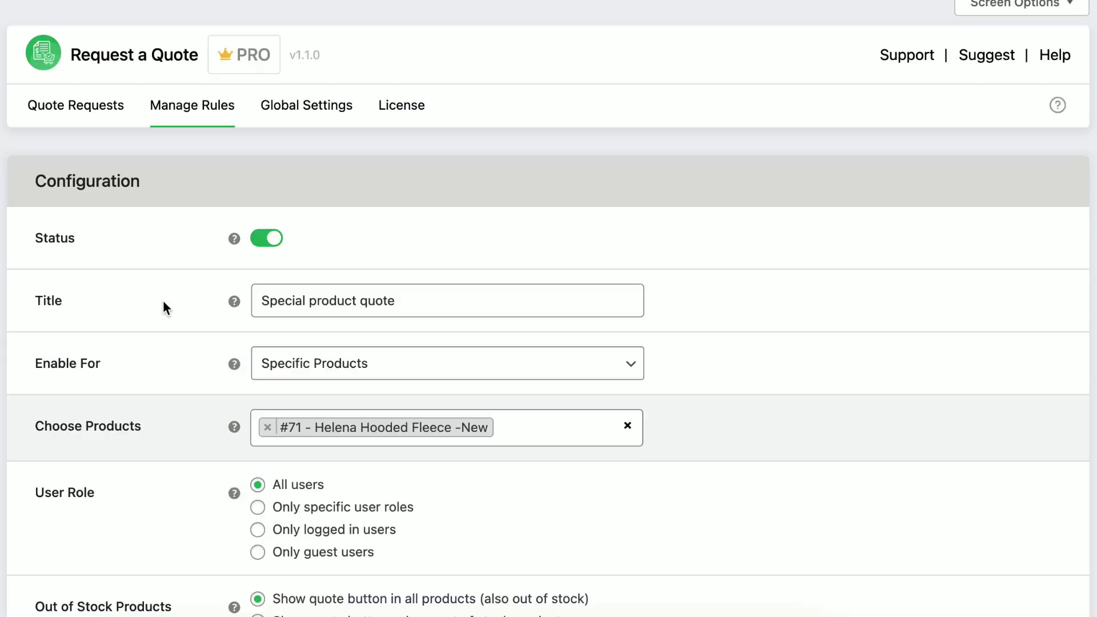
Step: Open the plugin's global settings and examine the available button positions for the product page
left_click(307, 109)
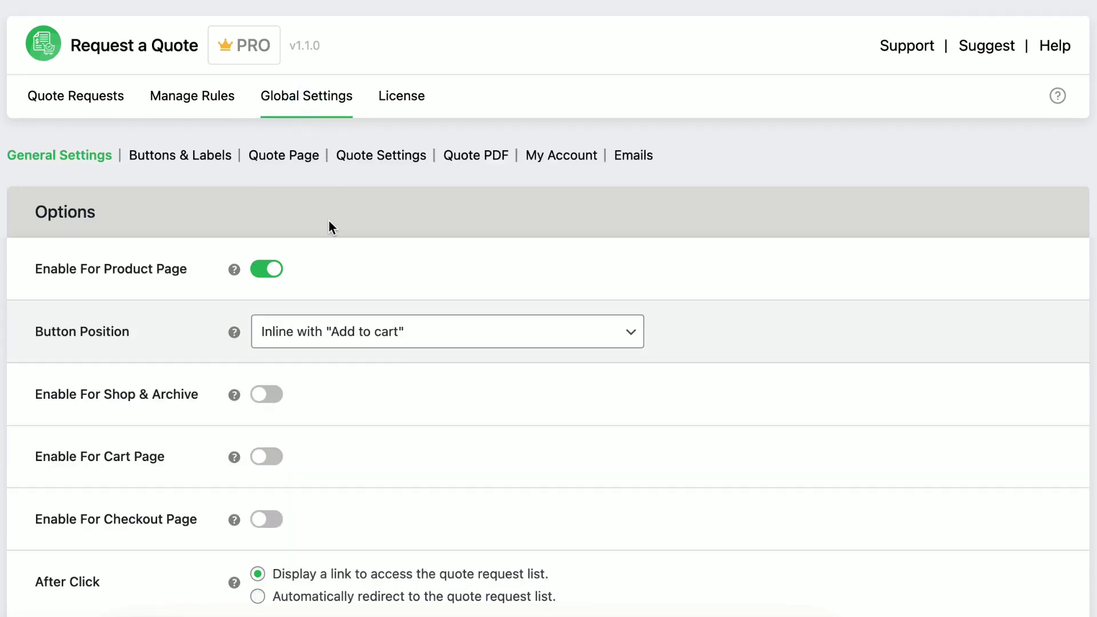
scroll(328, 221, "down", 3)
scroll(214, 231, "down", 2)
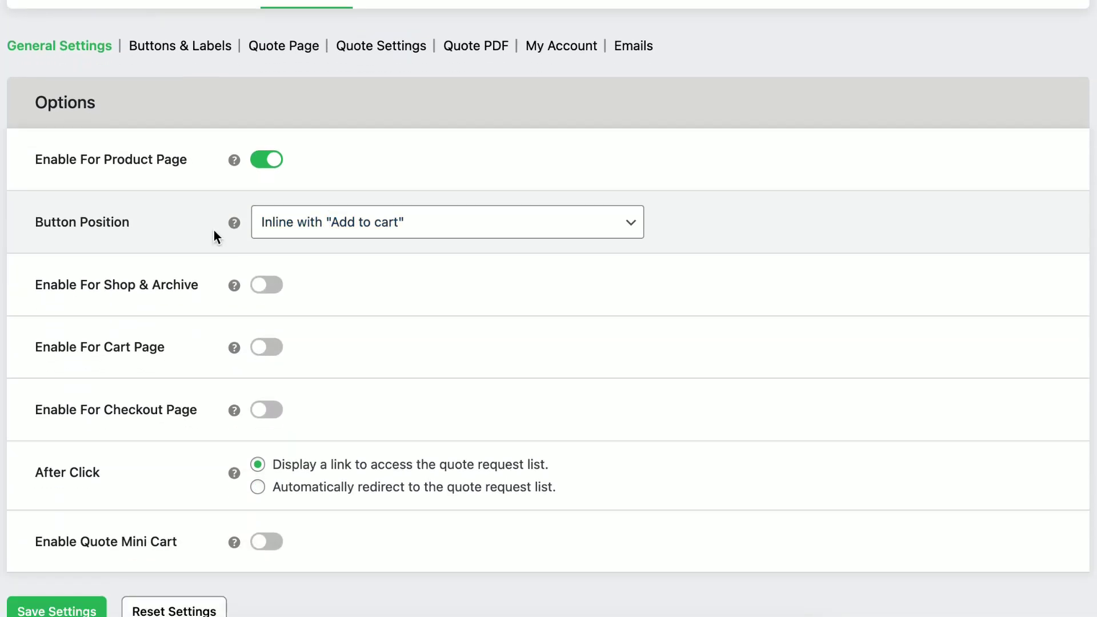
left_click(373, 231)
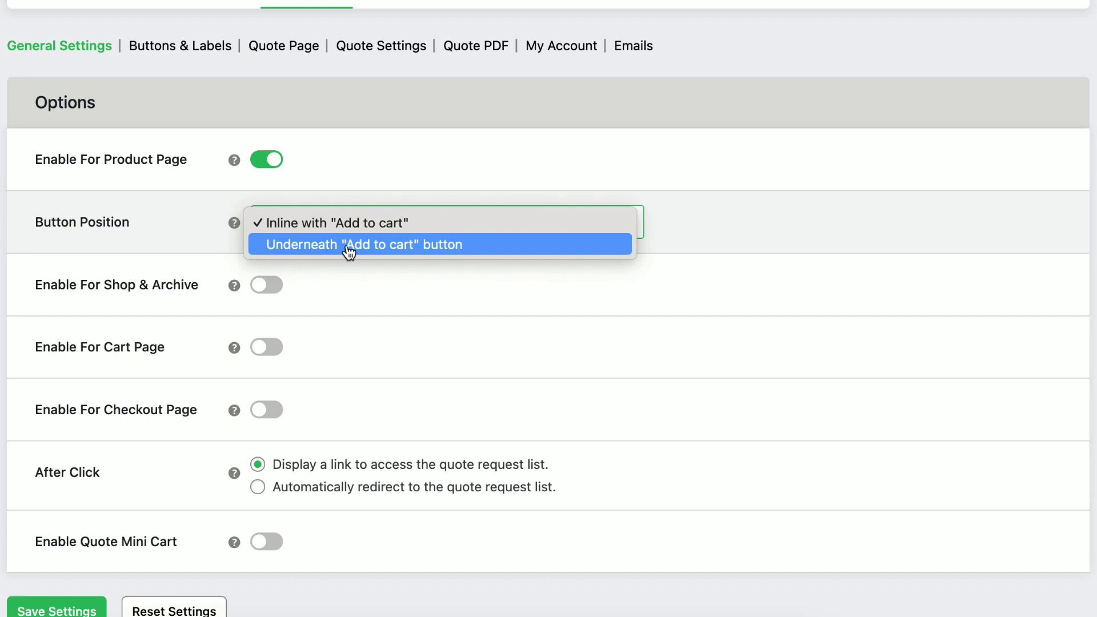
left_click(341, 268)
scroll(342, 268, "down", 2)
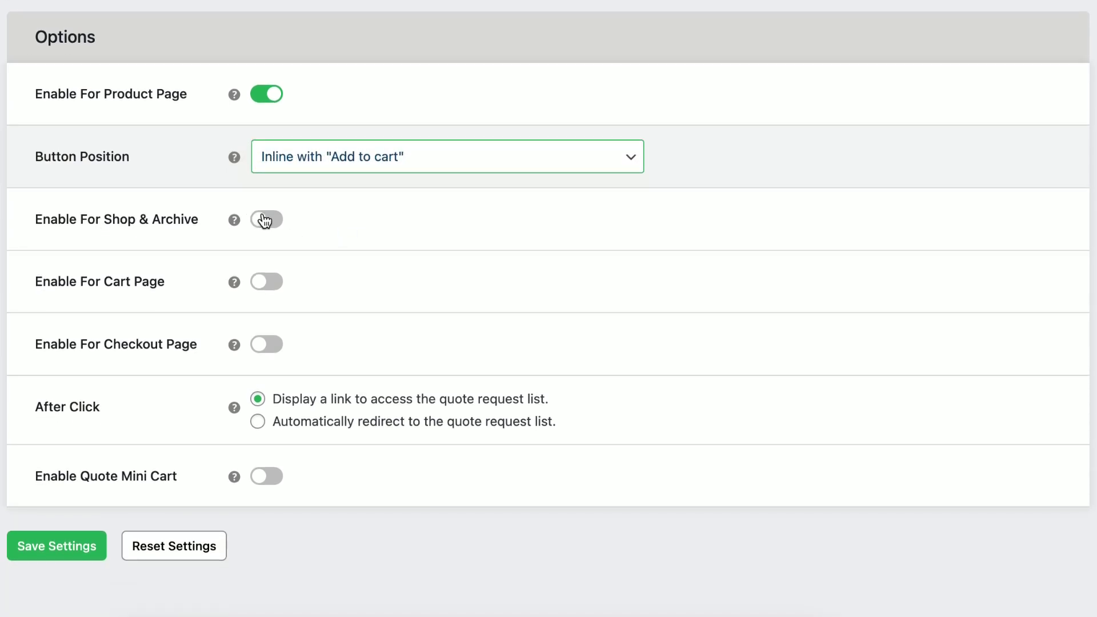
Step: Enable the quote button for shop and archive pages, enable the quote mini cart, and save the general settings
left_click(265, 221)
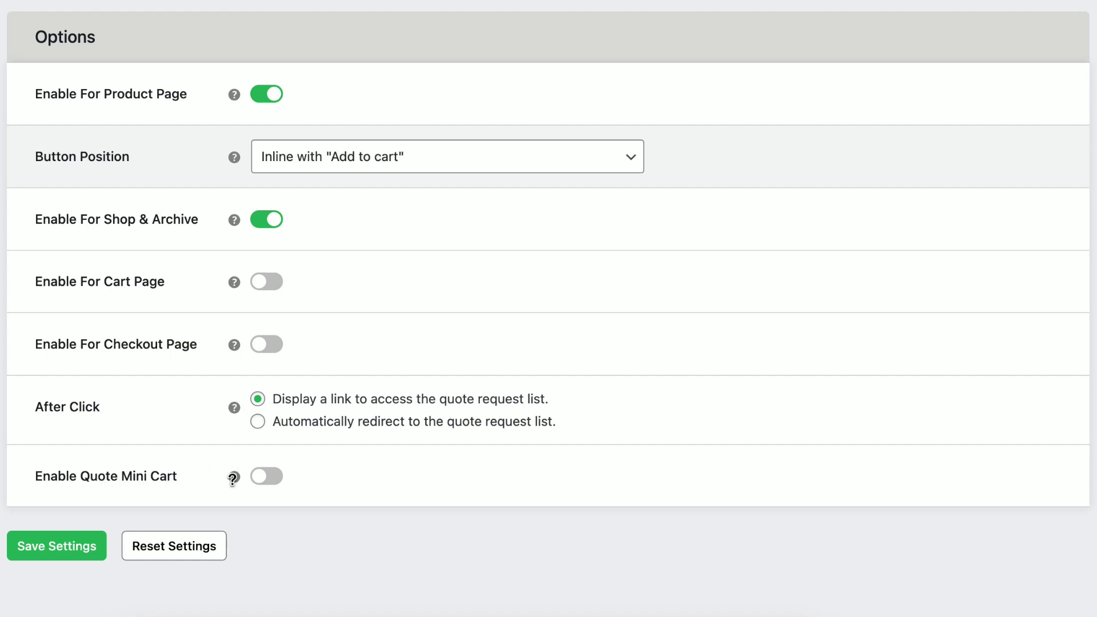
left_click(273, 479)
scroll(272, 483, "down", 5)
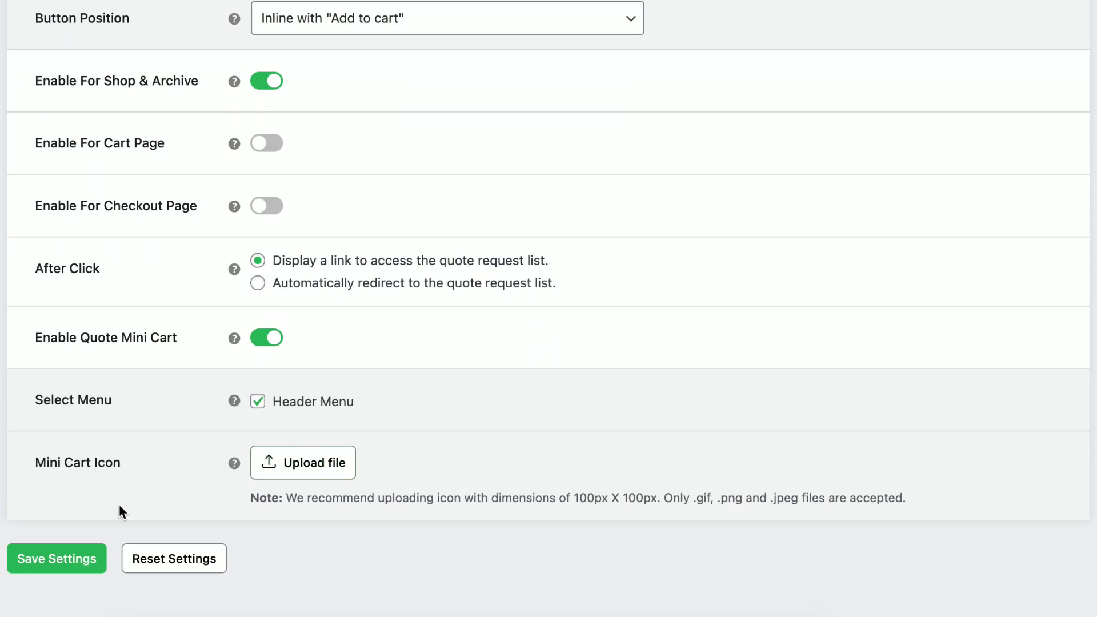
left_click(66, 559)
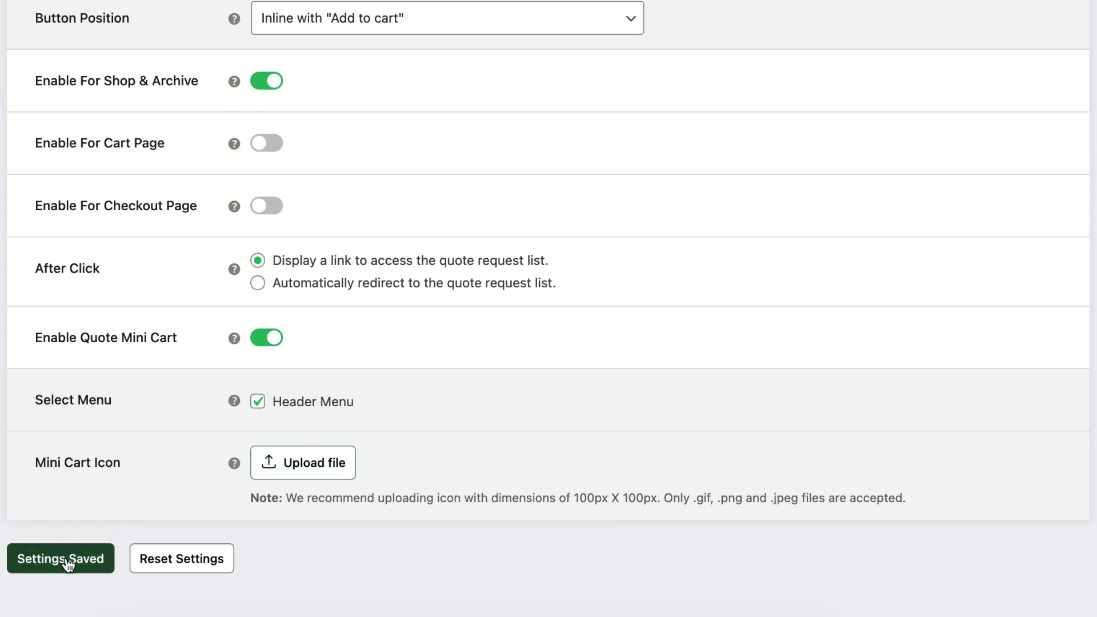
Step: Review the global button type, button style colors, and message options for the quote button
scroll(136, 372, "up", 5)
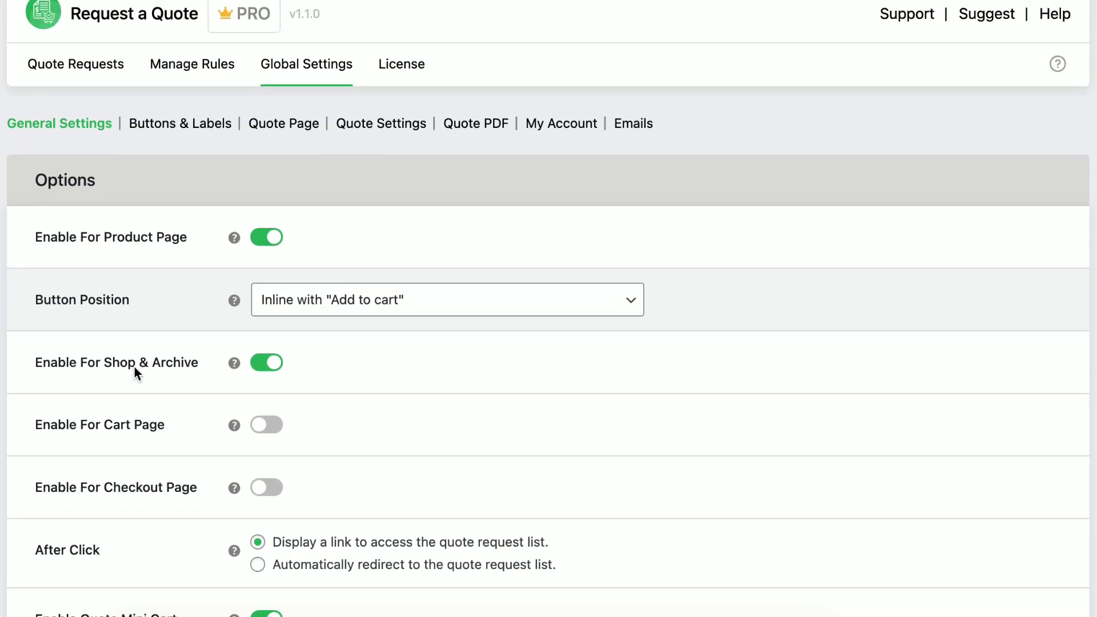
left_click(184, 124)
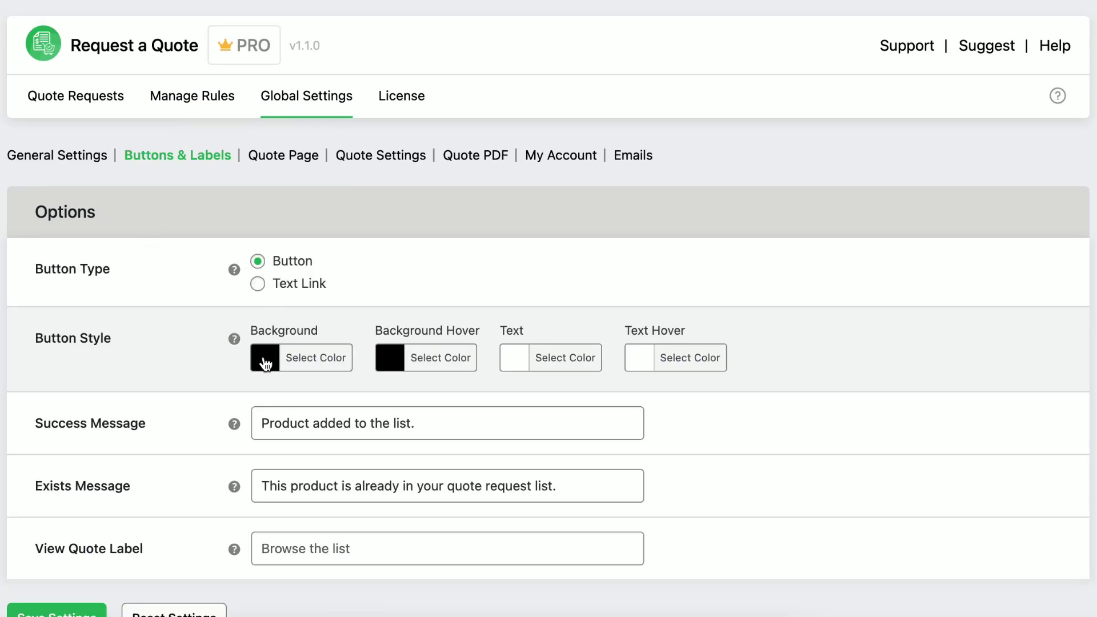
scroll(244, 371, "down", 1)
scroll(243, 371, "down", 2)
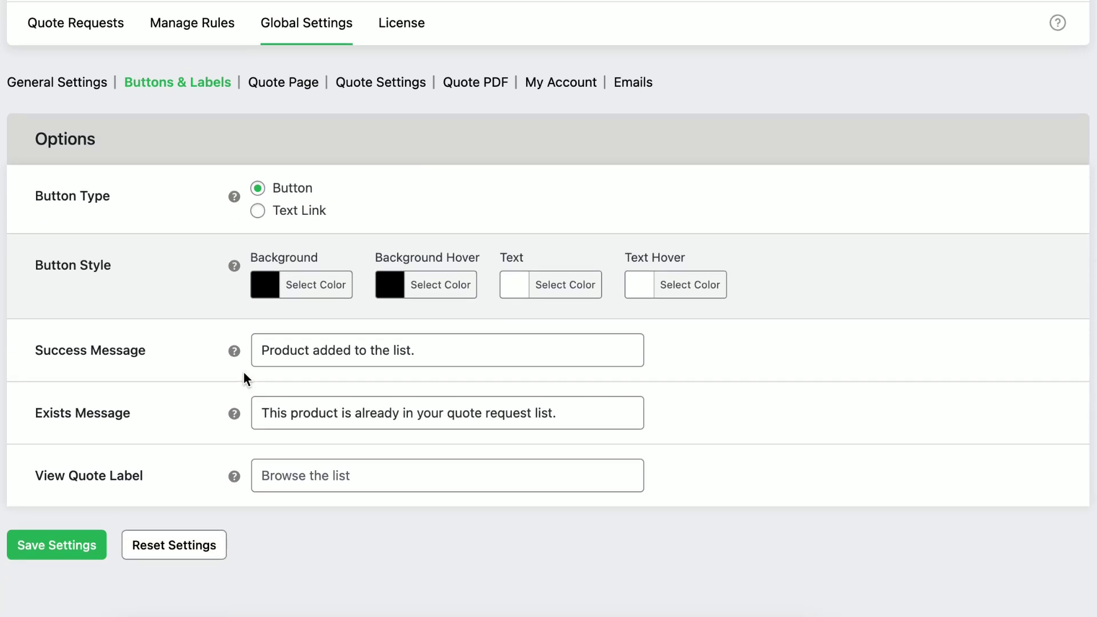
Step: Open the global Quote Page settings and examine the page selection, layout, table fields, and return shop button options
left_click(273, 85)
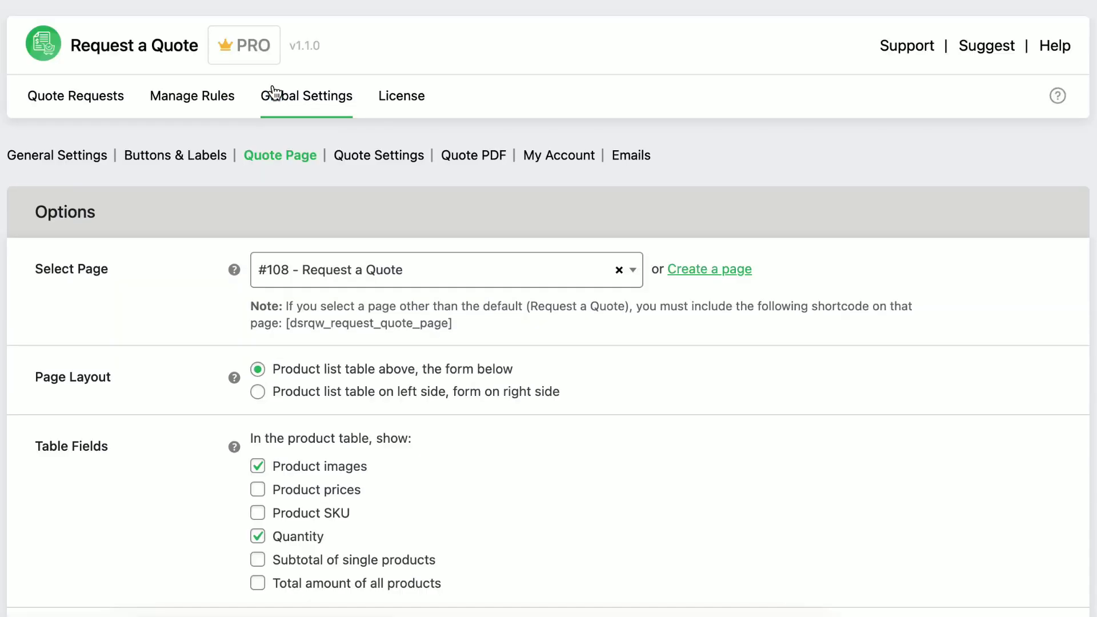
scroll(245, 225, "down", 3)
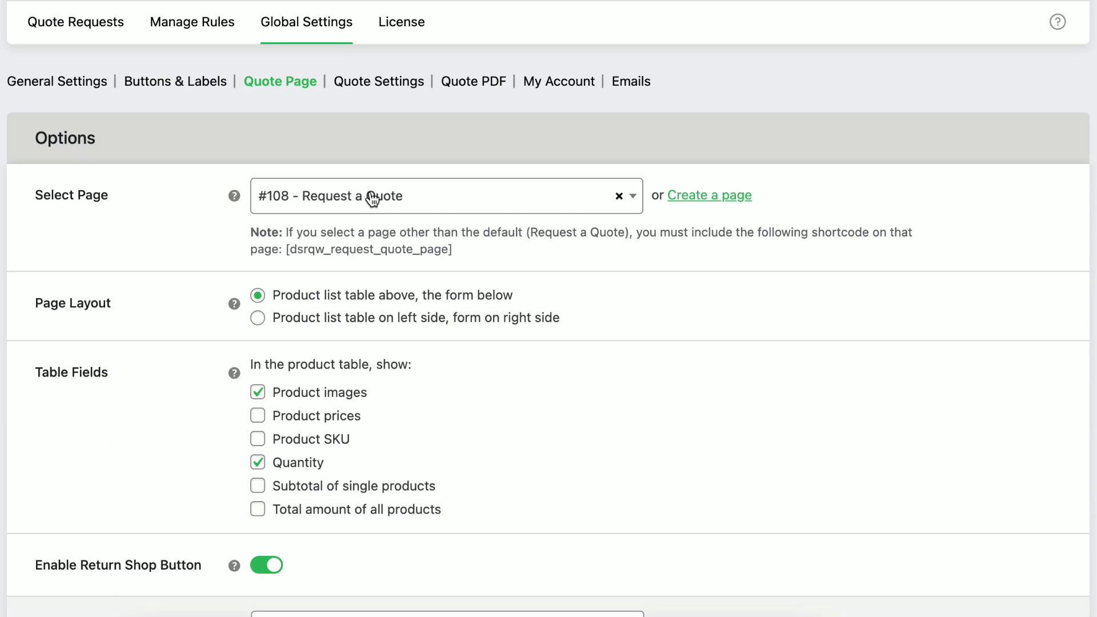
scroll(320, 333, "down", 4)
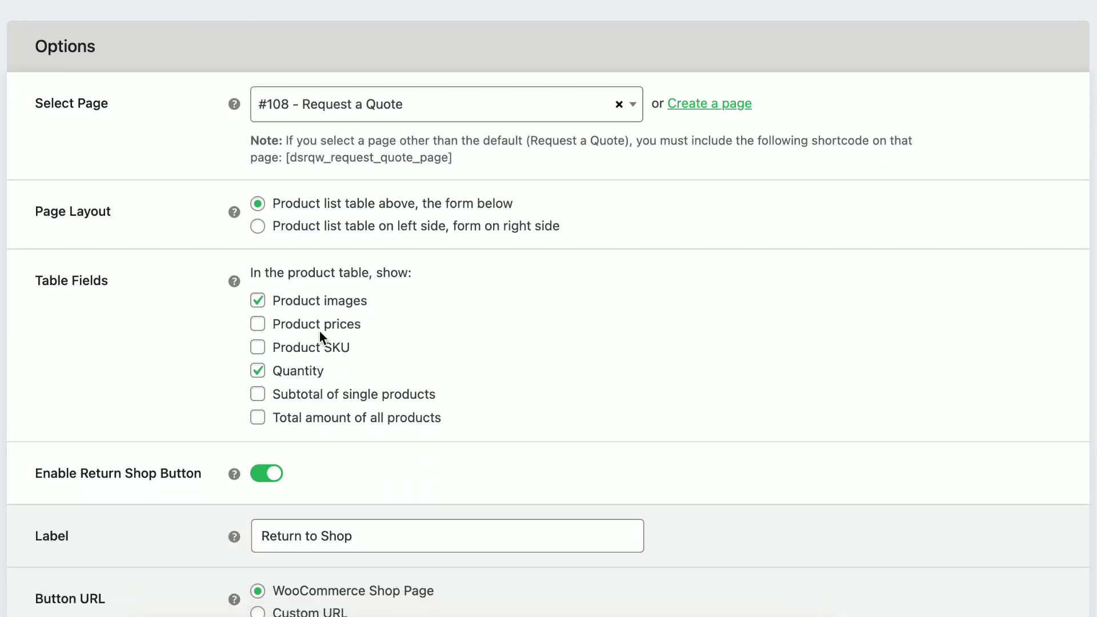
scroll(291, 379, "down", 5)
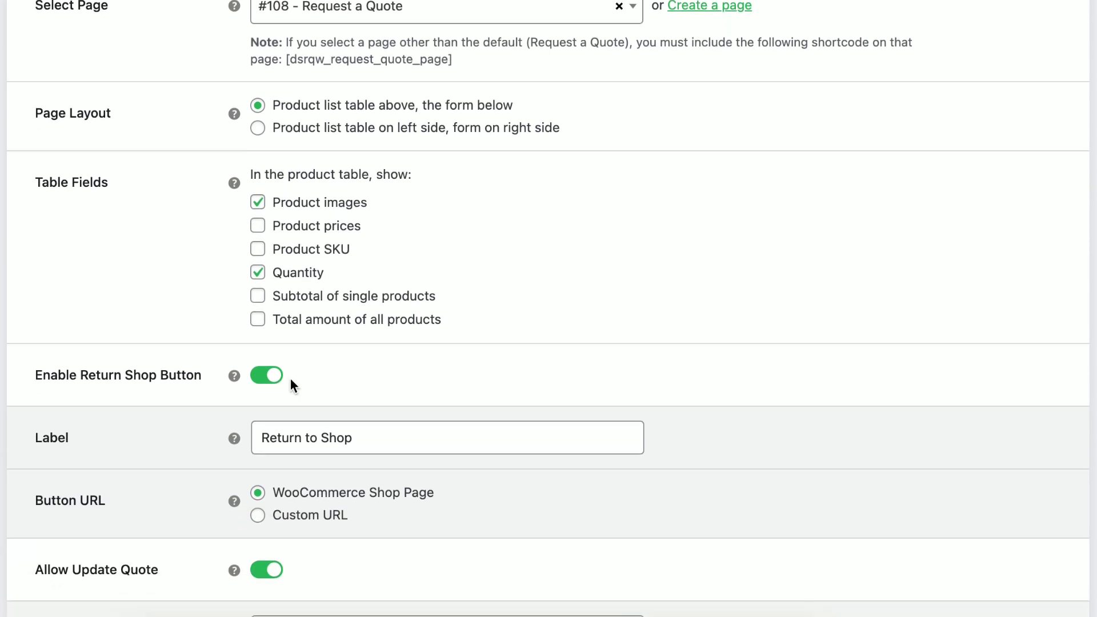
scroll(291, 379, "up", 6)
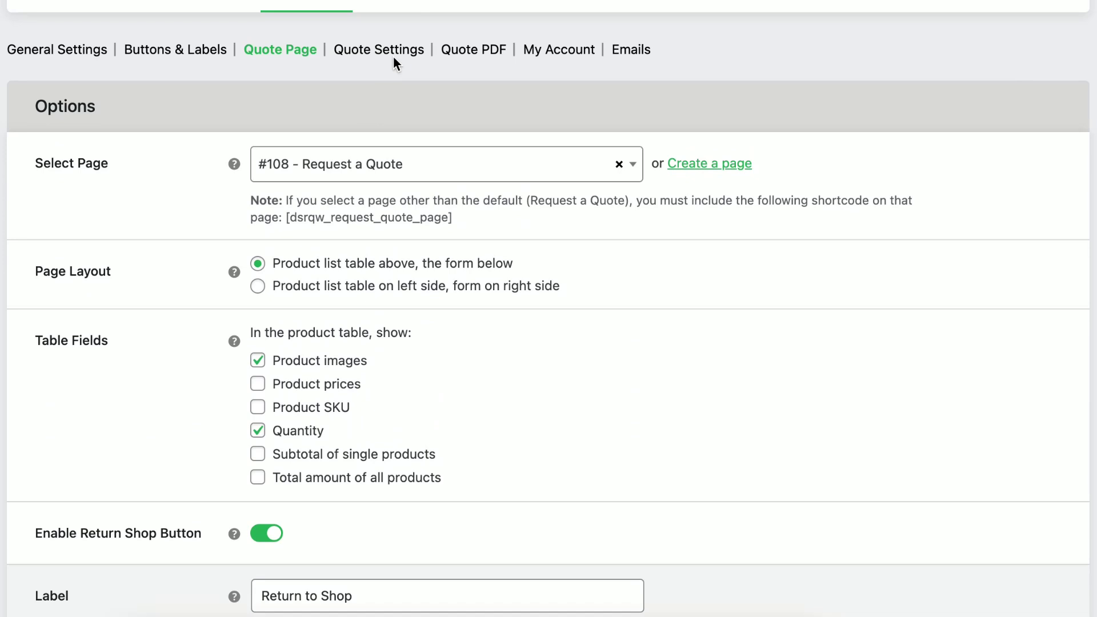
Step: Examine the global Quote Settings for the accept and reject buttons, cart blocking, automatic sending, and expiry time
left_click(393, 50)
scroll(289, 254, "down", 2)
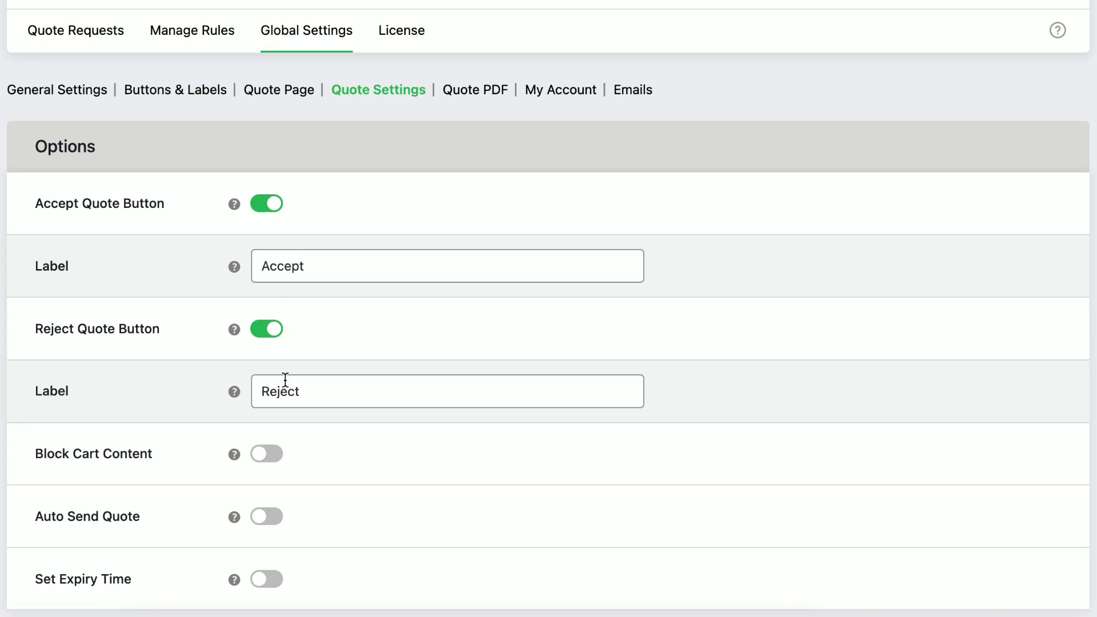
scroll(286, 404, "down", 2)
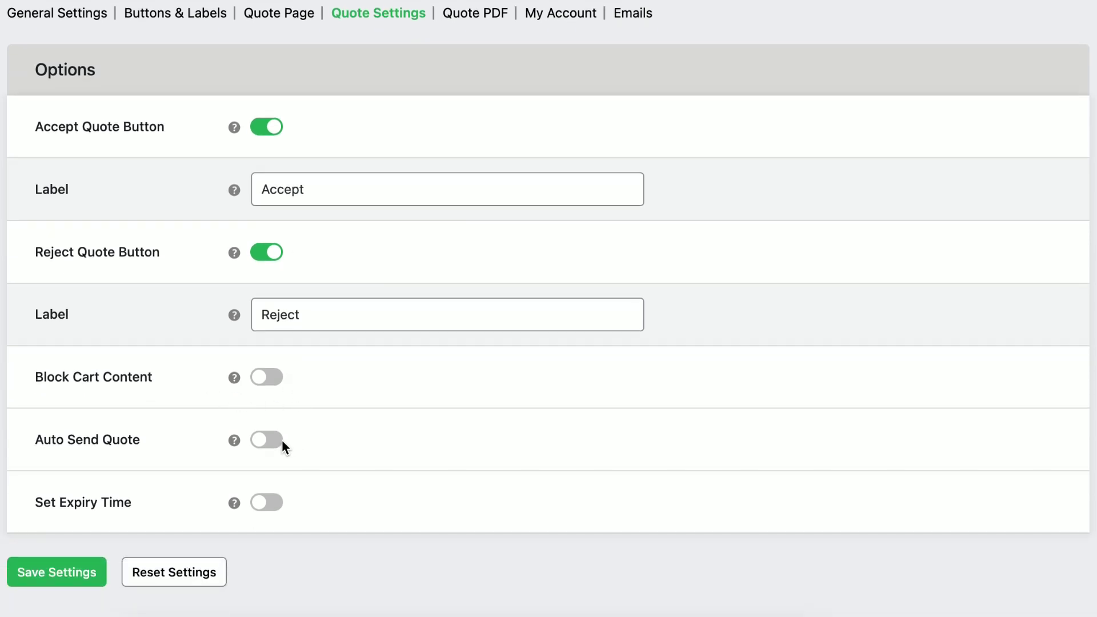
scroll(272, 507, "up", 4)
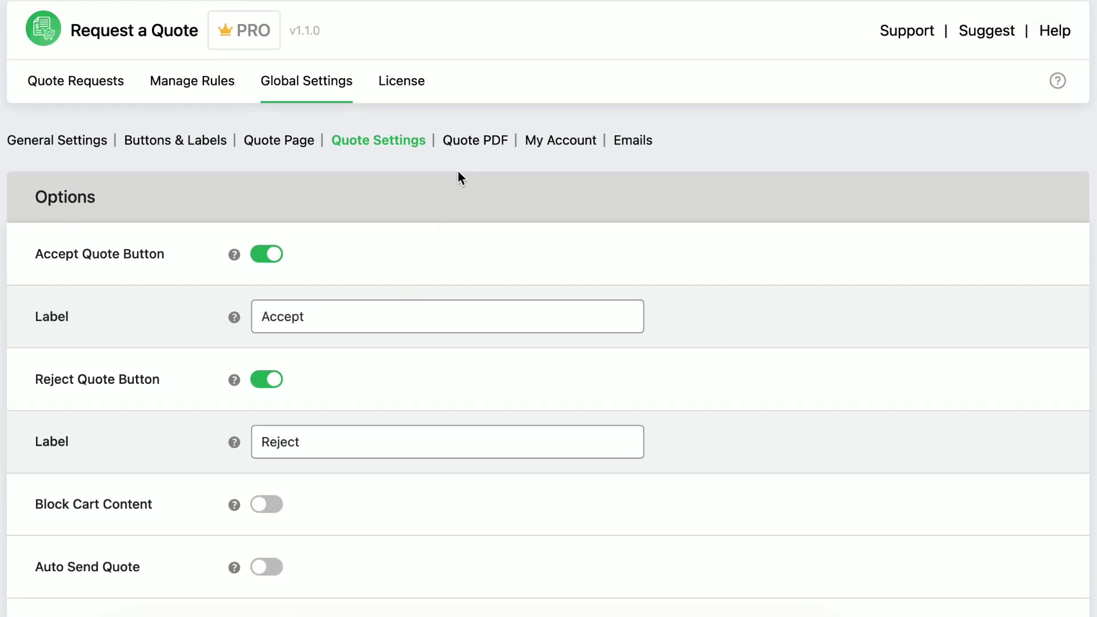
Step: Review the Quote PDF option and the list of email notifications in the global settings
left_click(475, 141)
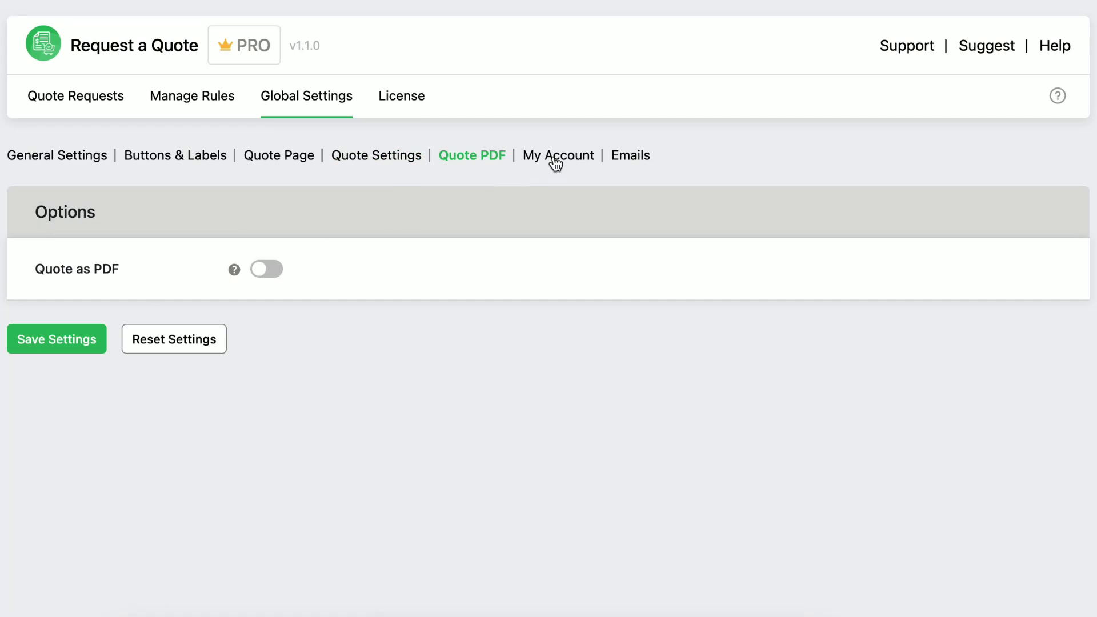
left_click(621, 155)
scroll(622, 161, "down", 2)
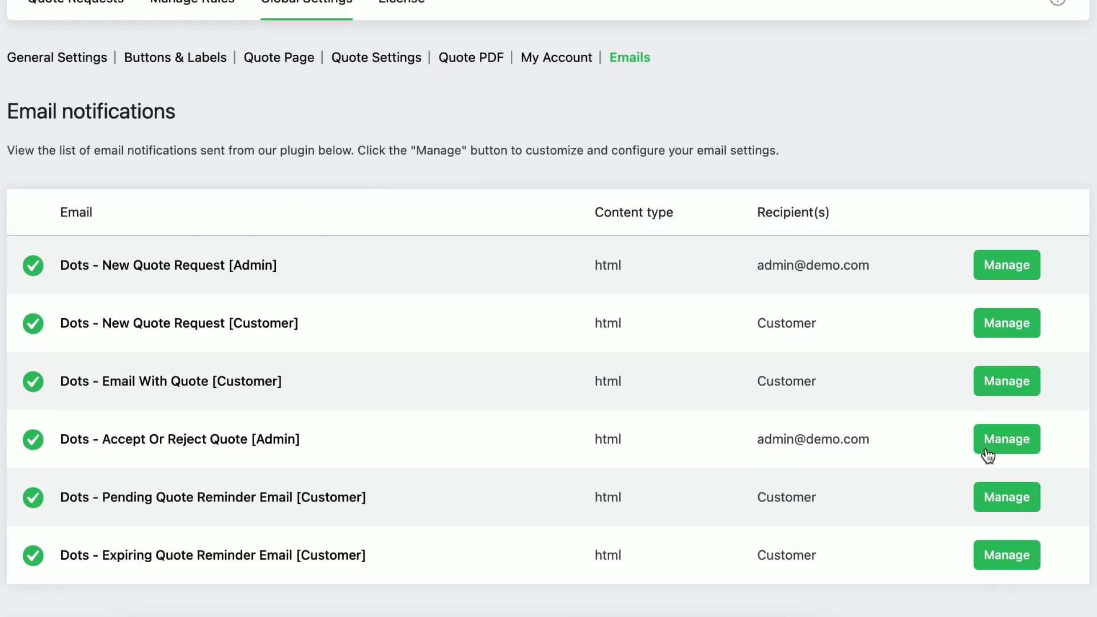
scroll(627, 337, "up", 2)
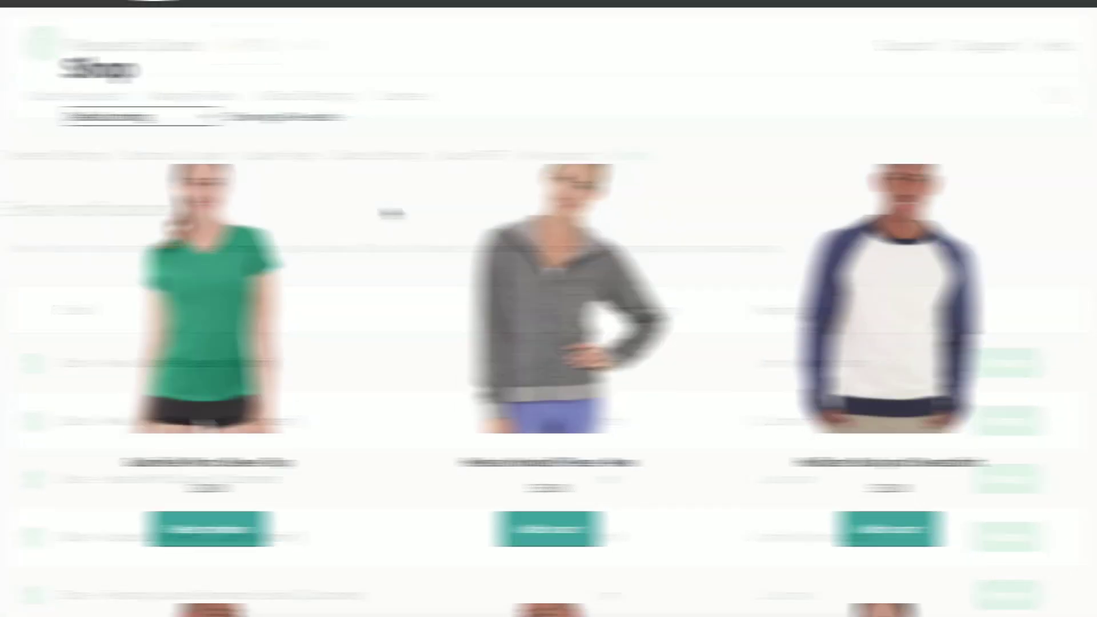
Step: On the storefront shop page, add Helena Hooded Fleece -New to the quote list and submit the quote request
scroll(389, 207, "down", 2)
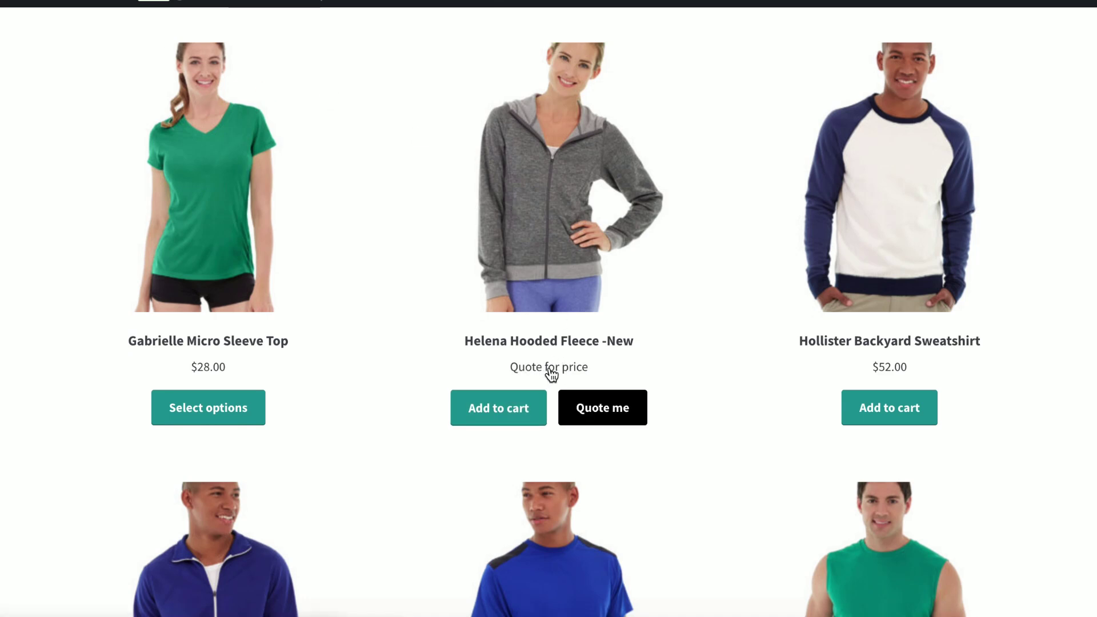
left_click(595, 421)
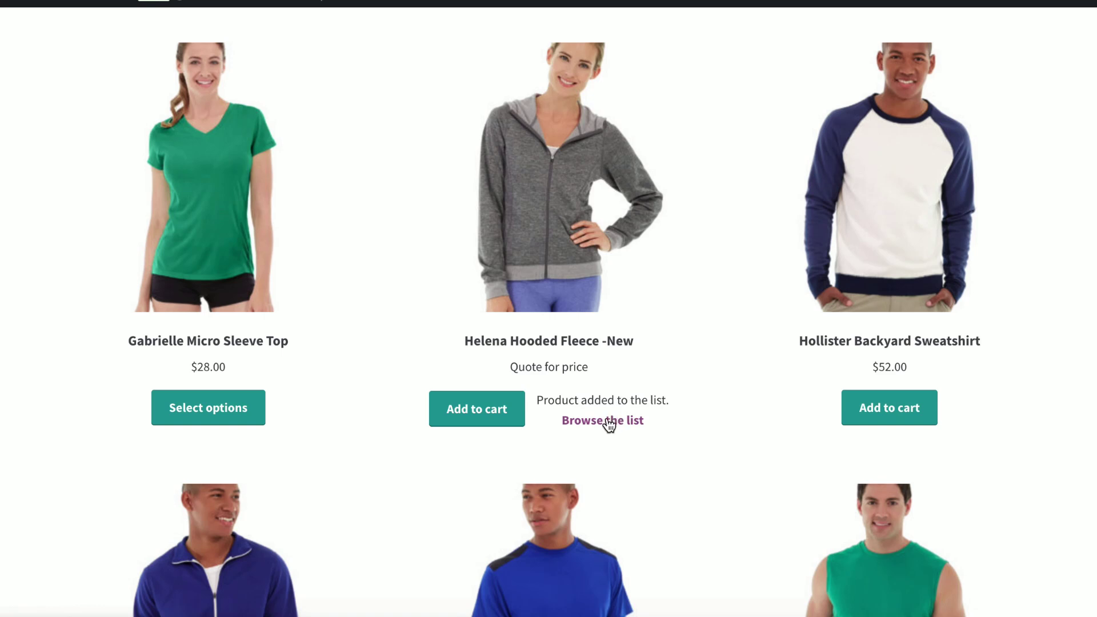
left_click(608, 422)
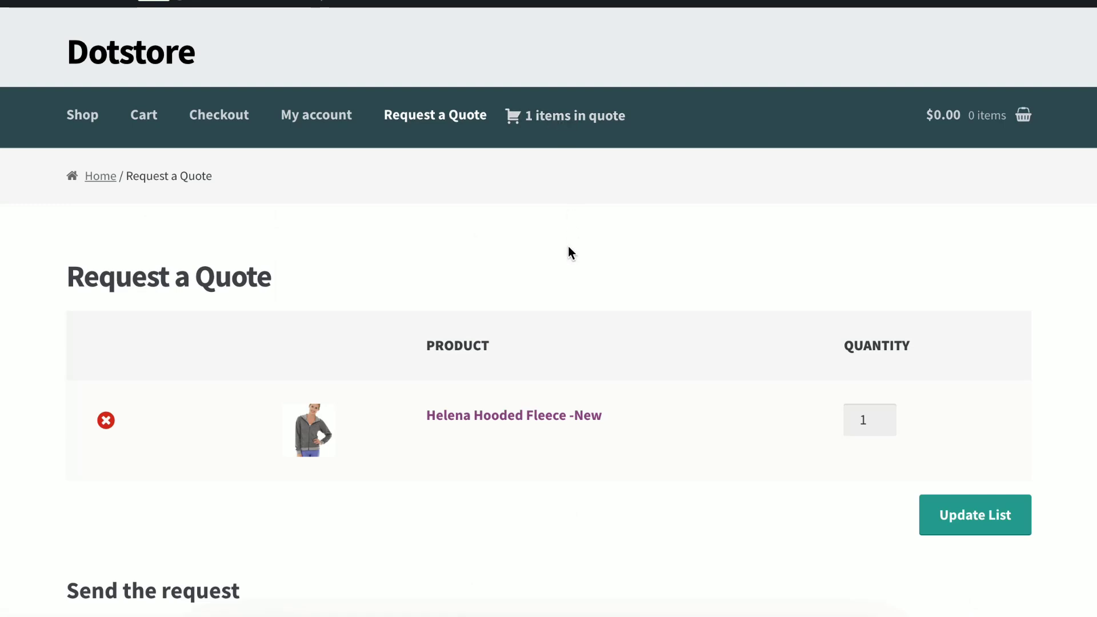
scroll(569, 245, "down", 3)
scroll(568, 252, "down", 3)
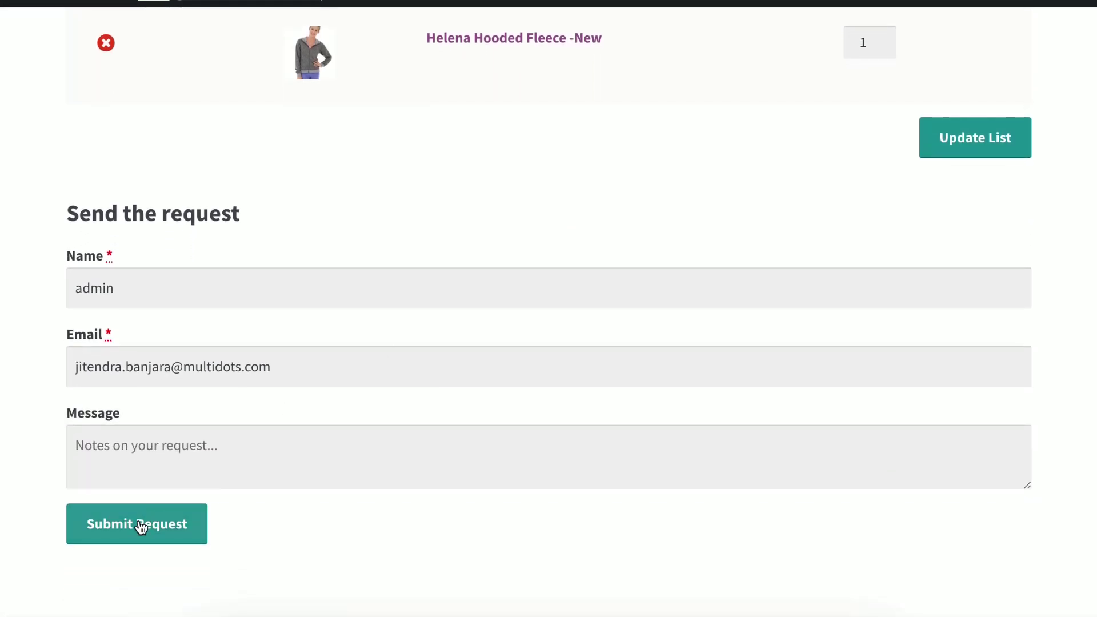
left_click(141, 526)
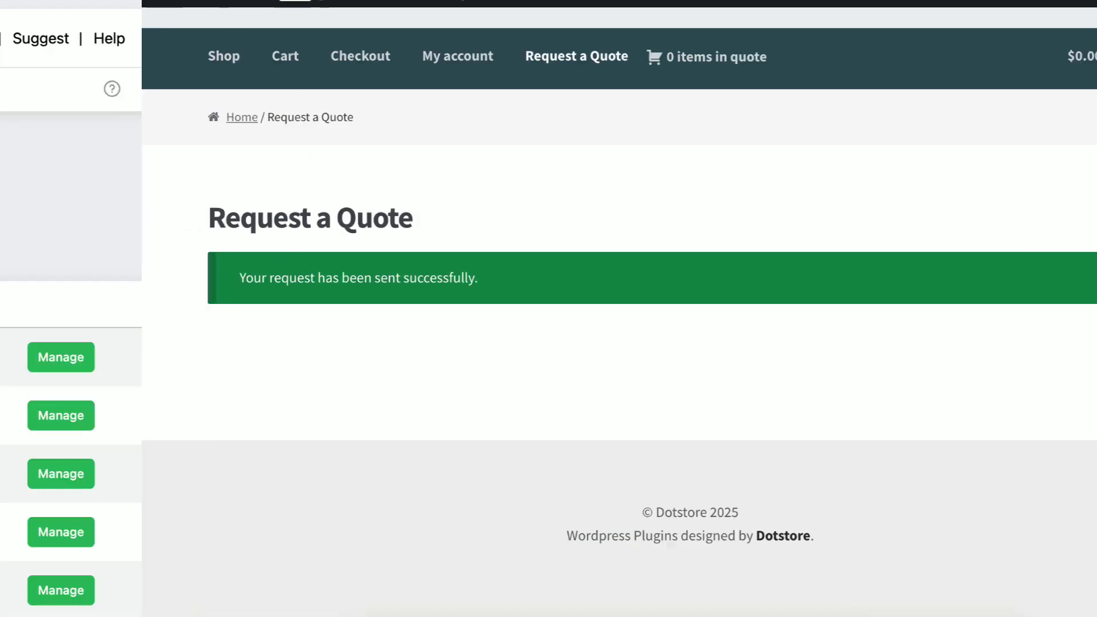
Step: Switch to the plugin admin, open the new quote request for editing, and review its customer details and quote items
left_click(92, 92)
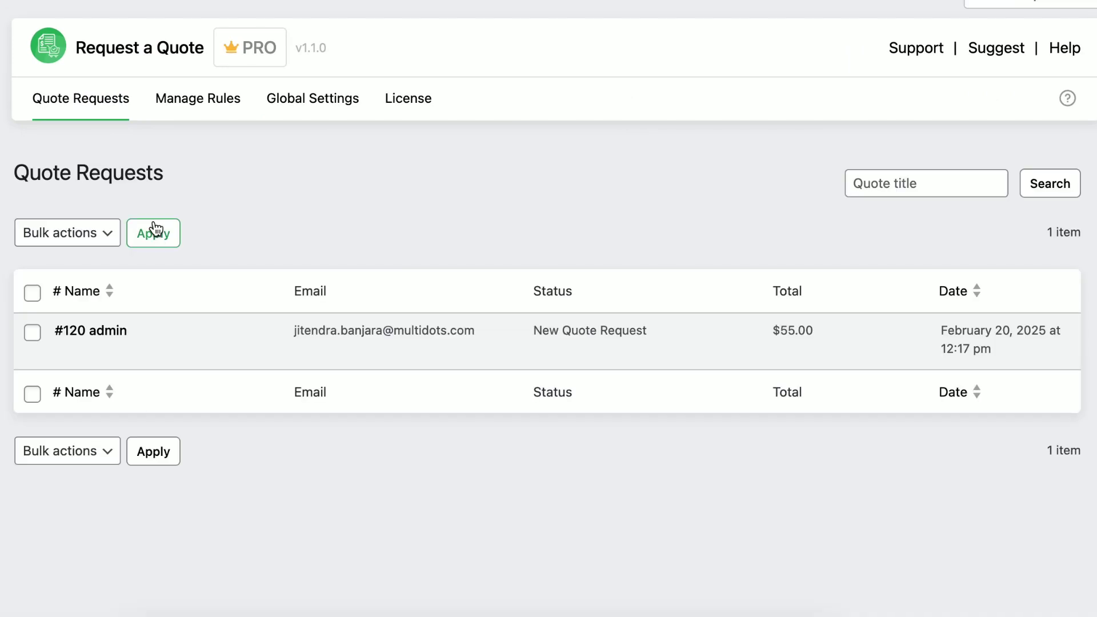
scroll(152, 228, "down", 1)
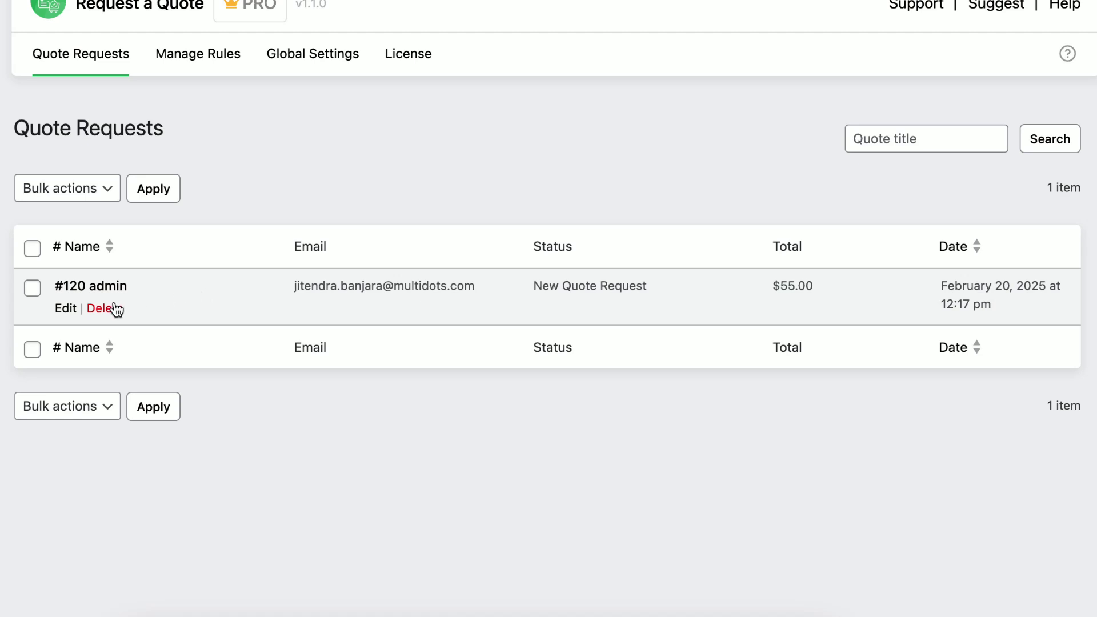
left_click(65, 309)
scroll(206, 410, "down", 5)
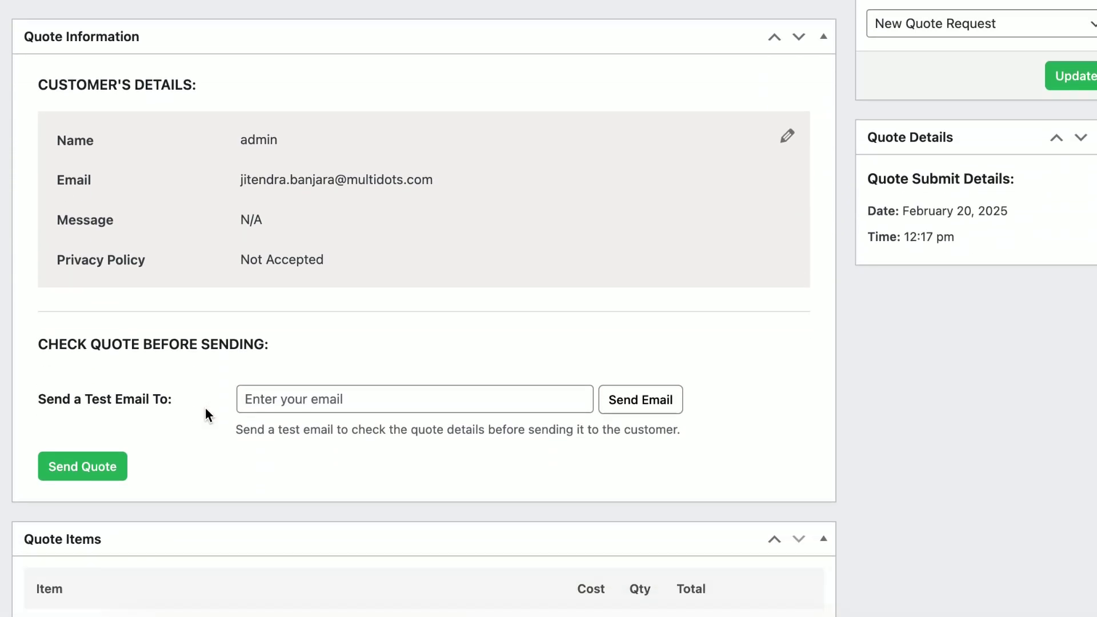
scroll(205, 407, "down", 5)
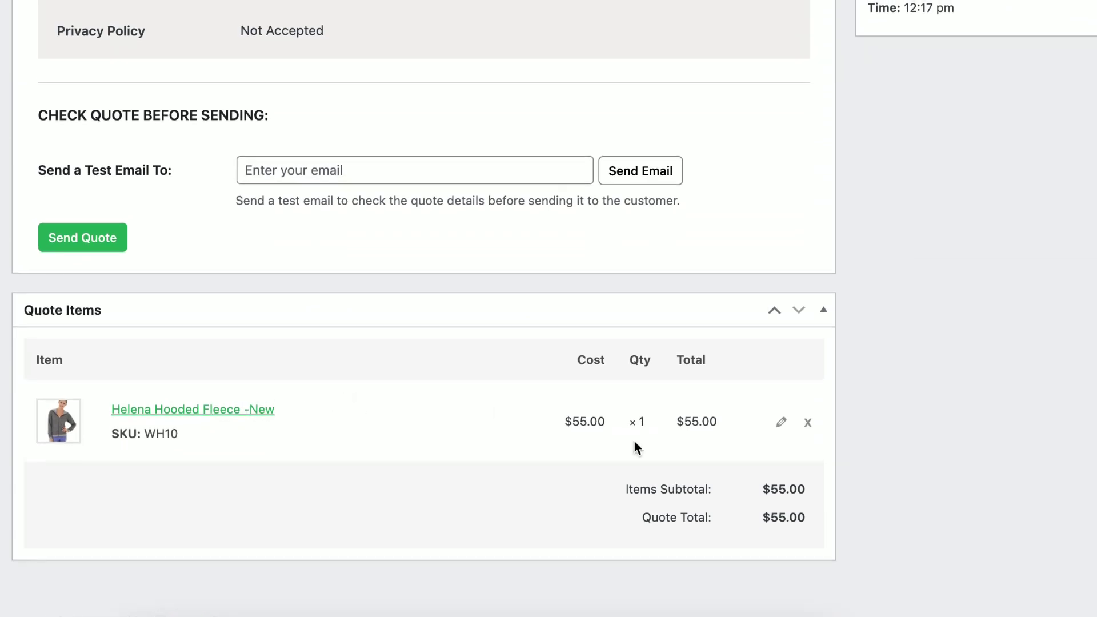
Step: Set the total of the Helena Hooded Fleece -New quote item to 59 and save it
left_click(782, 424)
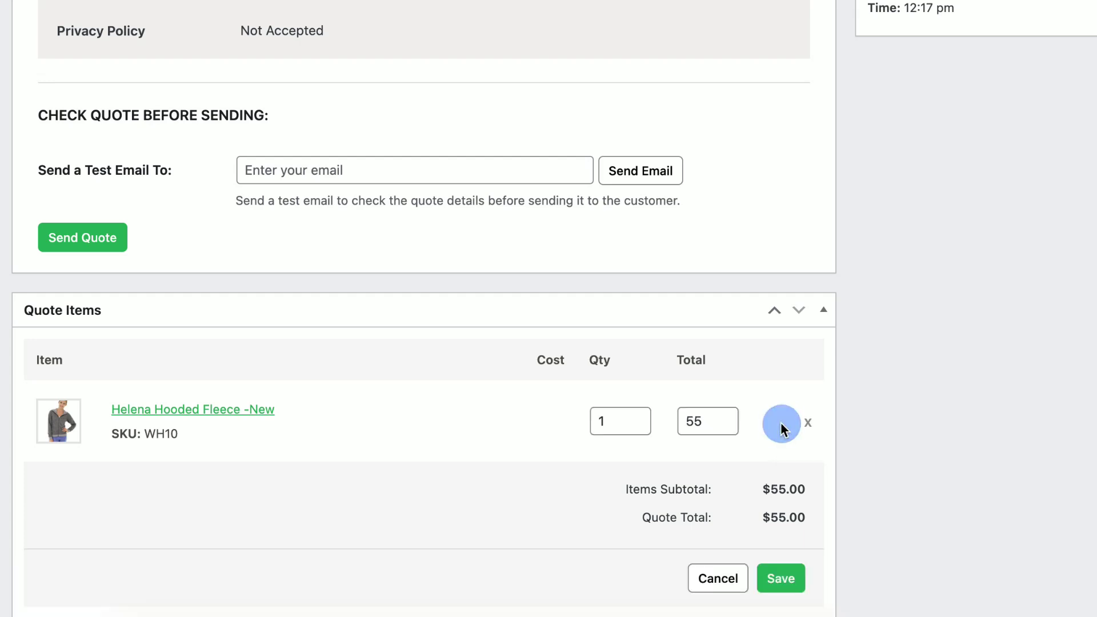
left_click(699, 422)
key("BackSpace")
type("9")
left_click(781, 577)
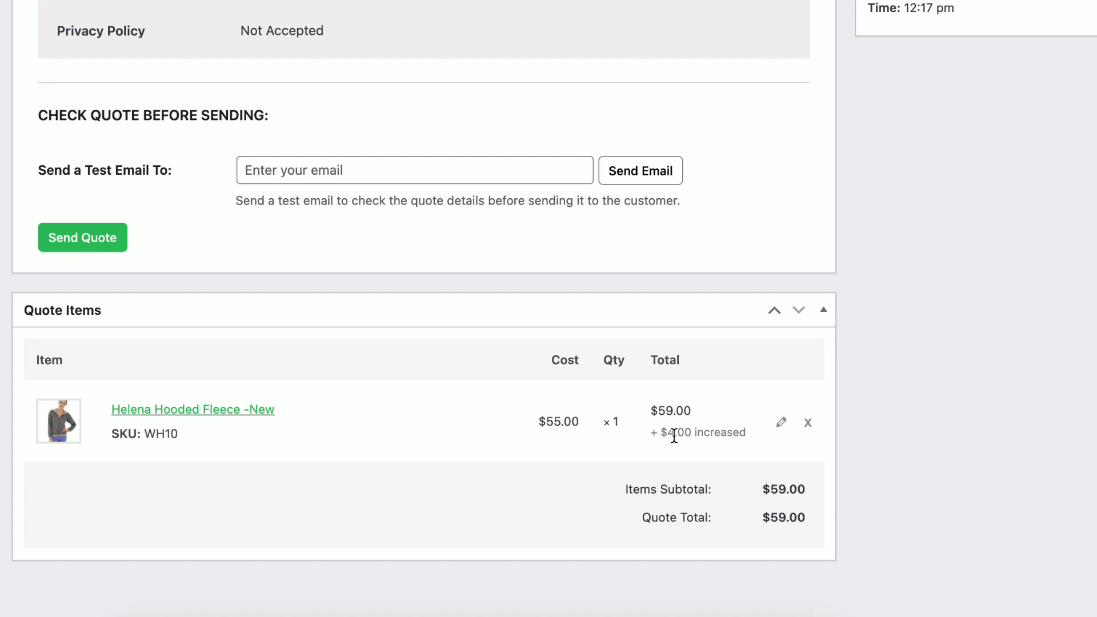
Step: Send the quote to the customer and fill in the recipient's e-mail for a test message
scroll(674, 436, "up", 1)
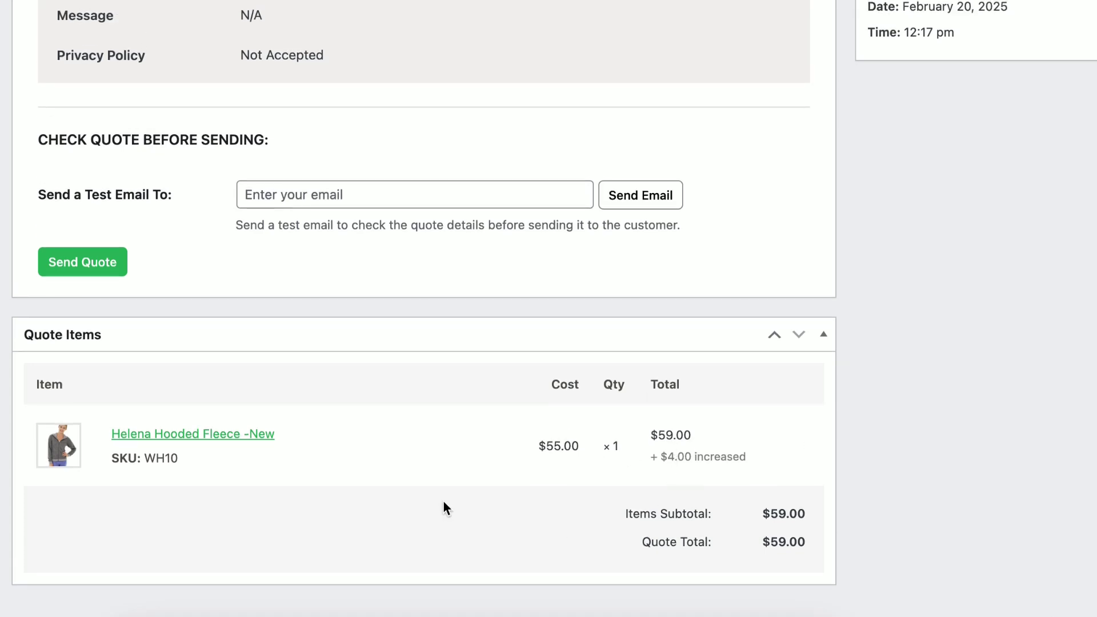
left_click(100, 263)
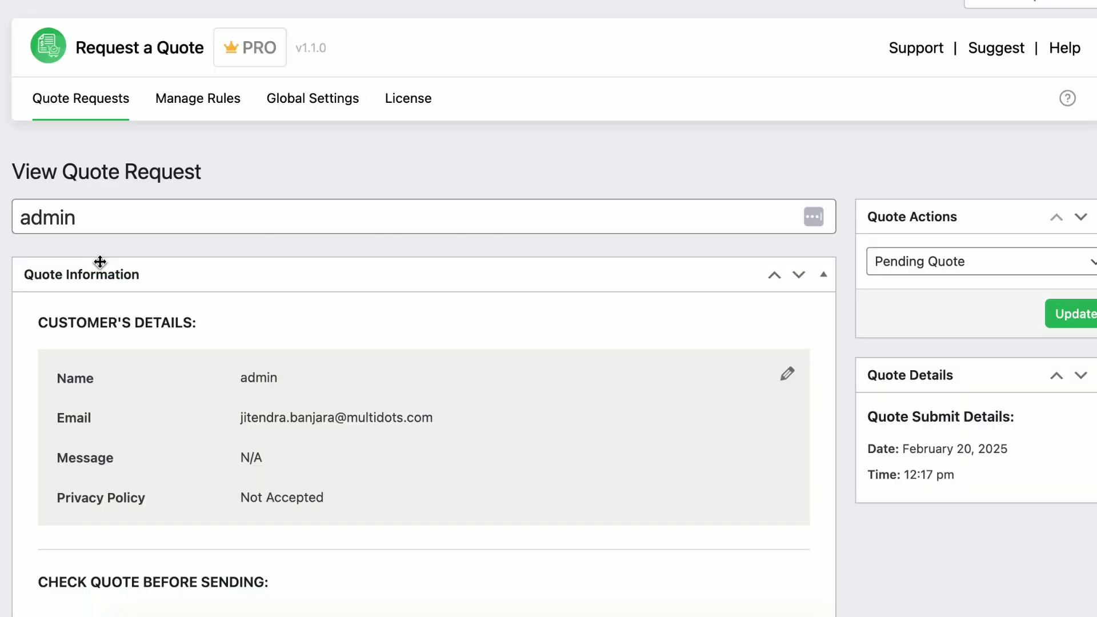
scroll(100, 262, "down", 6)
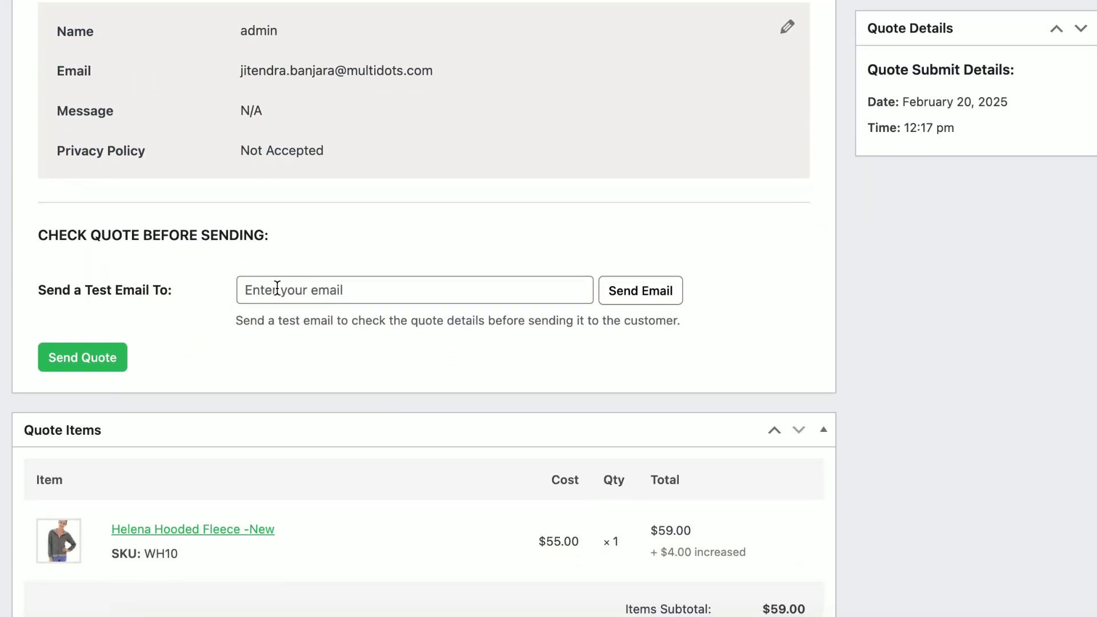
left_click(277, 288)
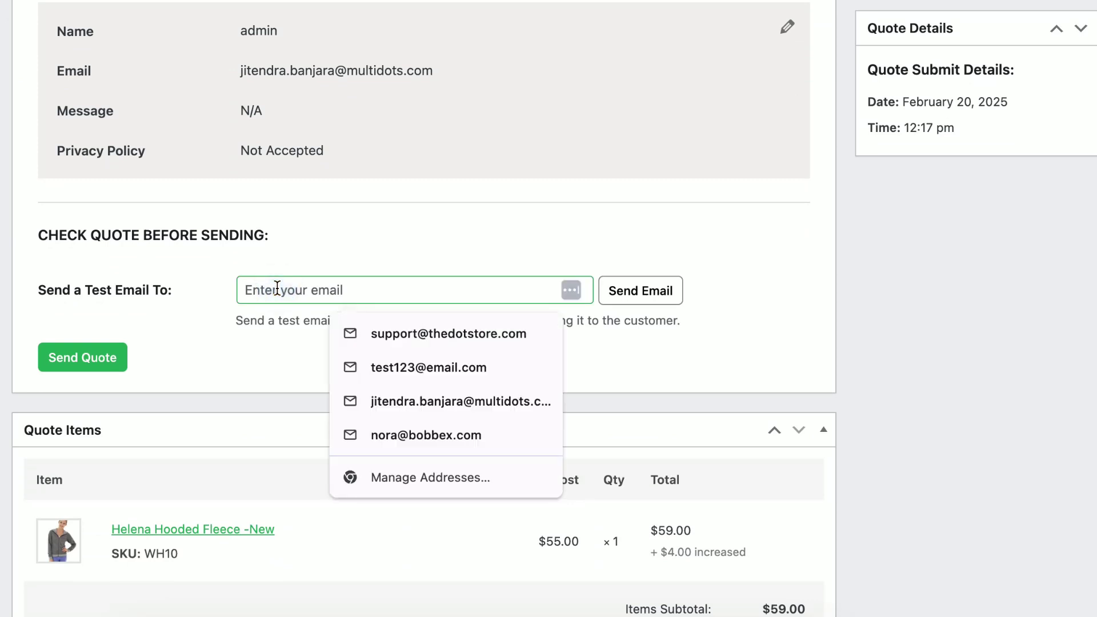
left_click(472, 335)
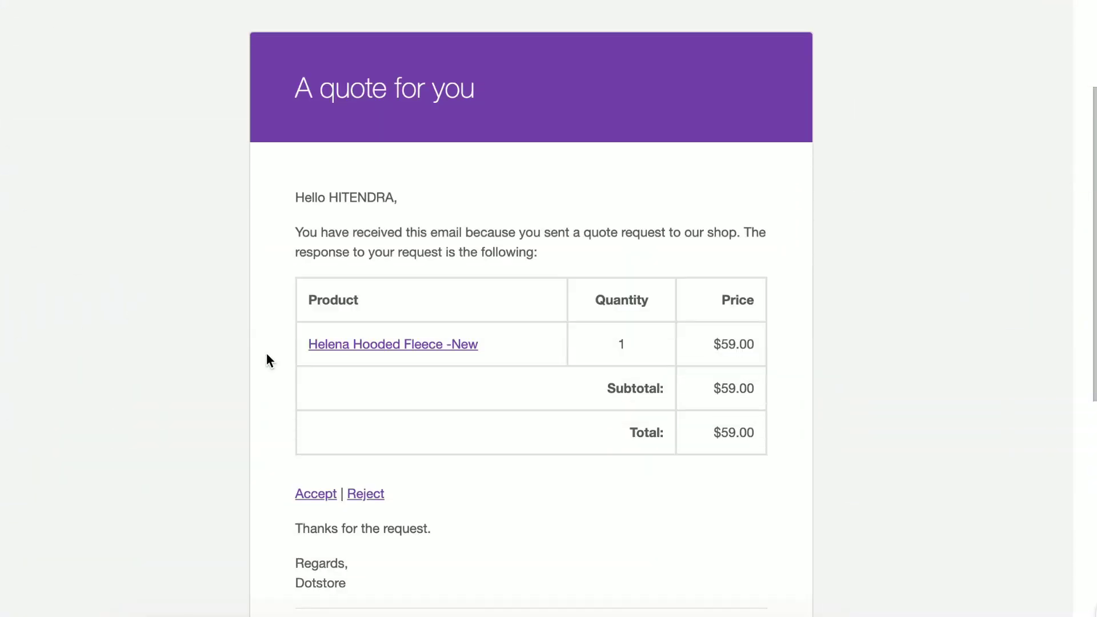
Step: Check the quote email and accept the pending quote from My Quotes in the storefront account
scroll(267, 357, "down", 1)
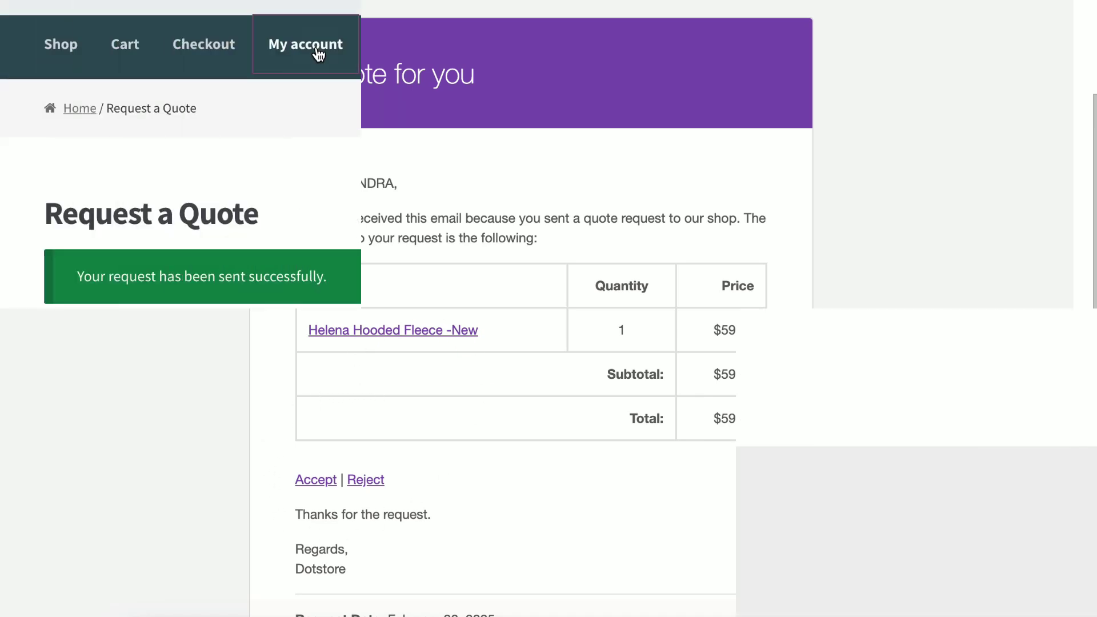
left_click(318, 114)
scroll(309, 341, "down", 3)
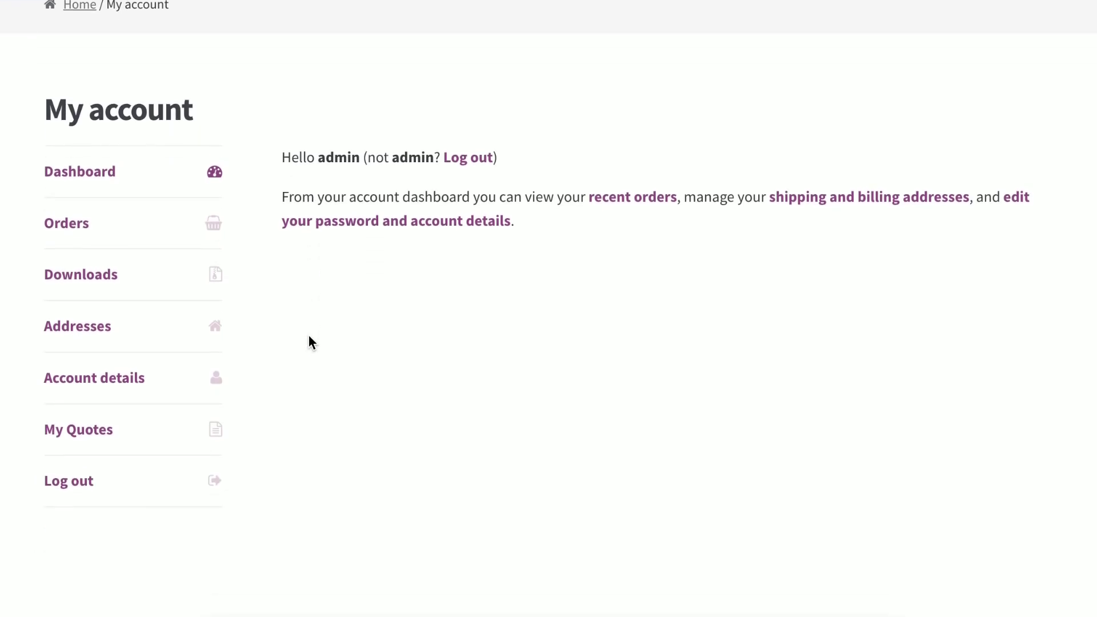
left_click(102, 413)
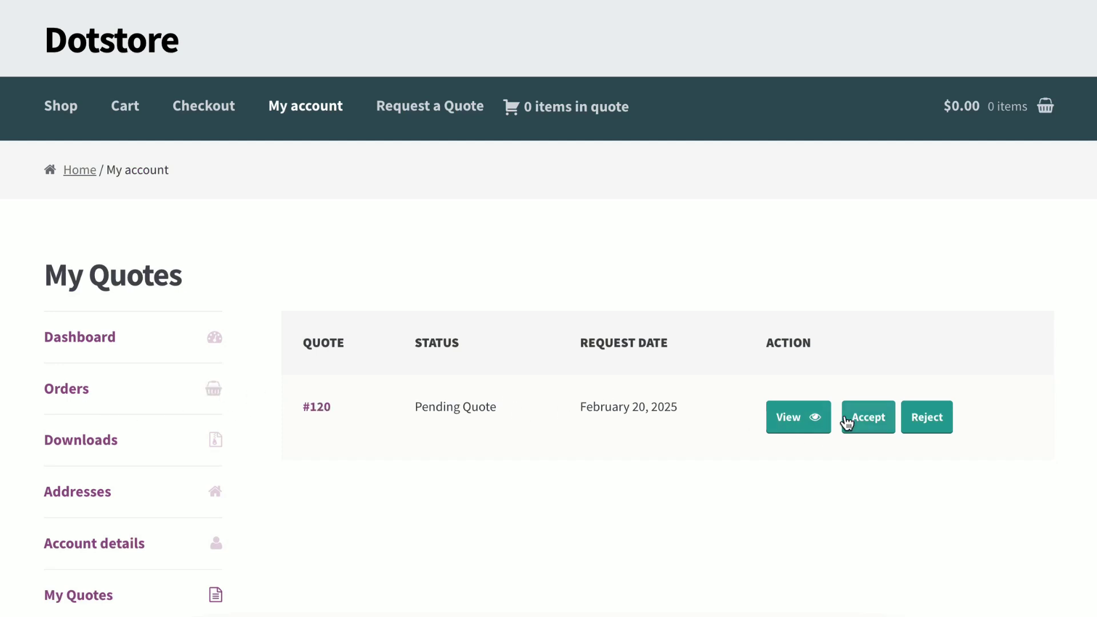
left_click(794, 418)
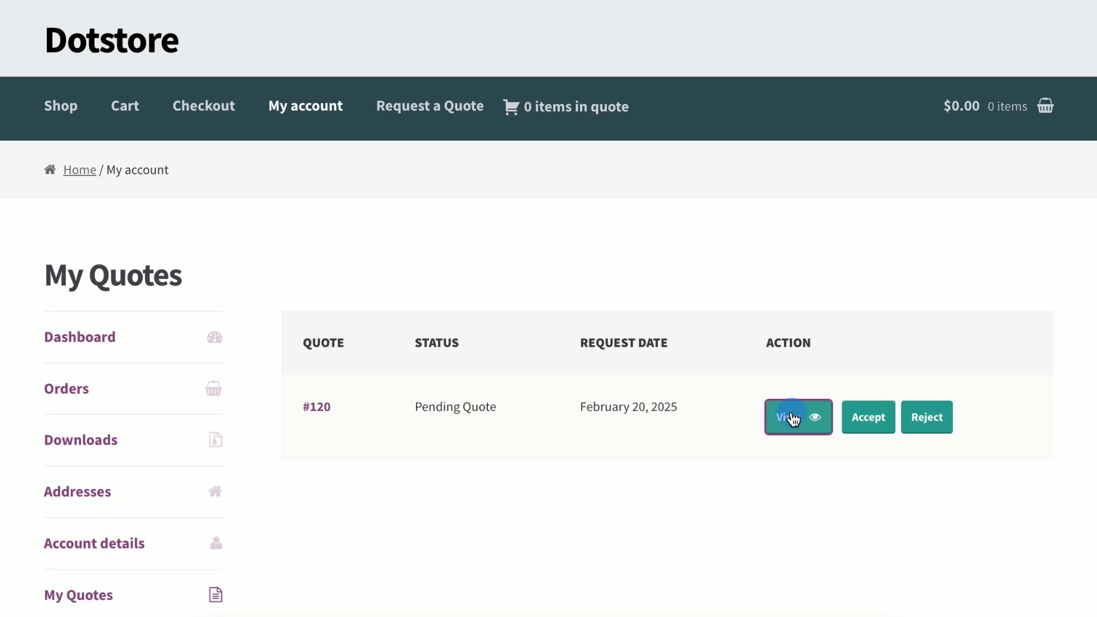
scroll(791, 417, "down", 7)
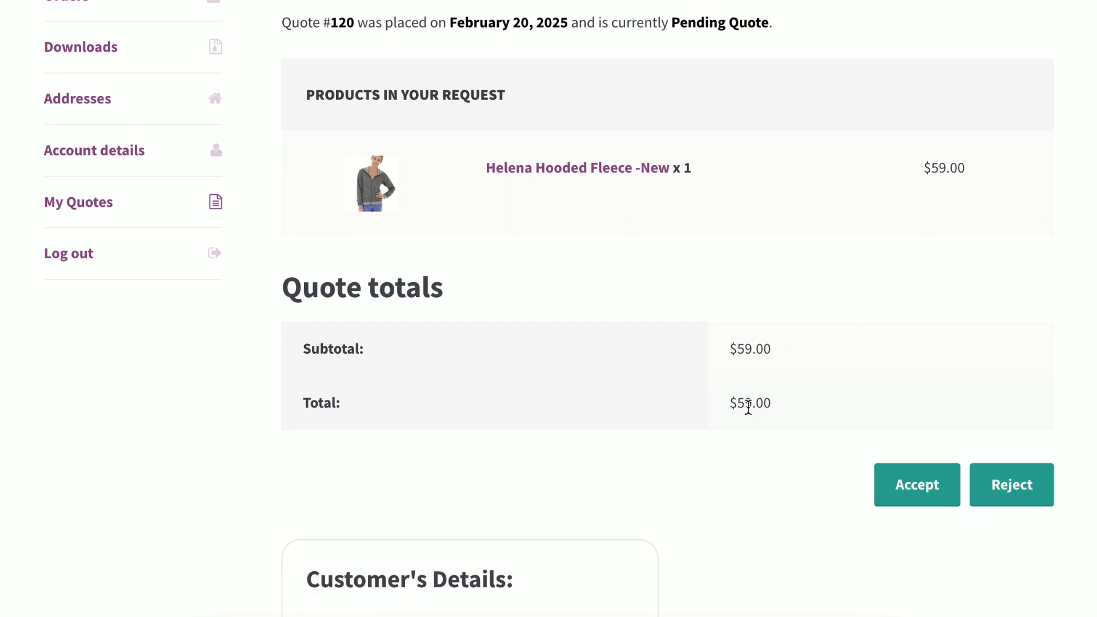
left_click(929, 497)
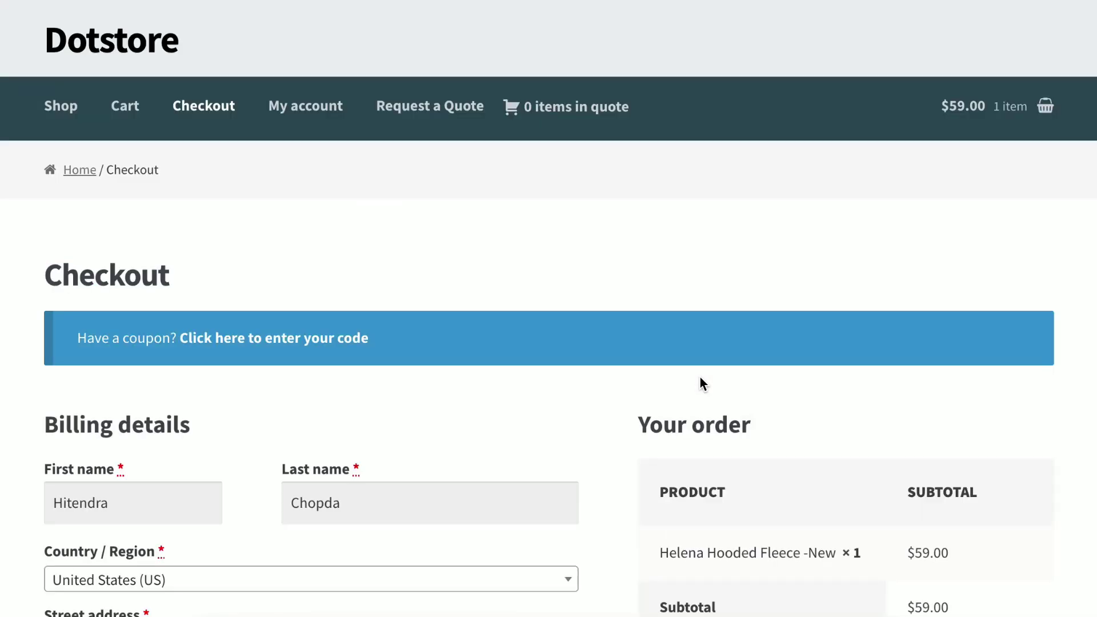
Step: Choose free shipping at checkout and place the order for the quoted product
scroll(701, 377, "down", 3)
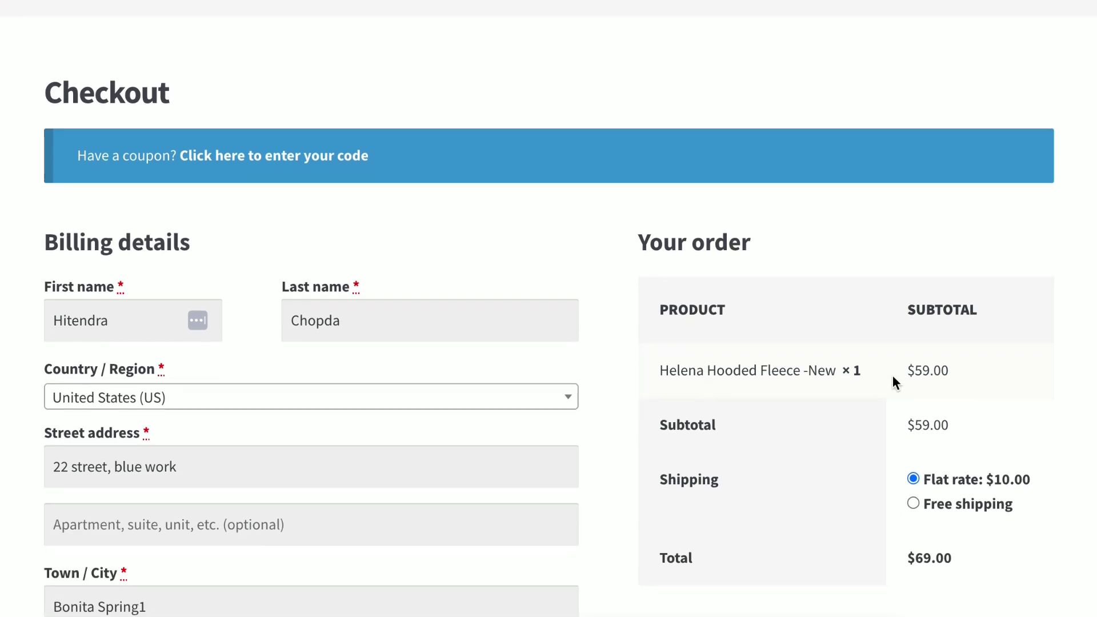
scroll(925, 367, "down", 4)
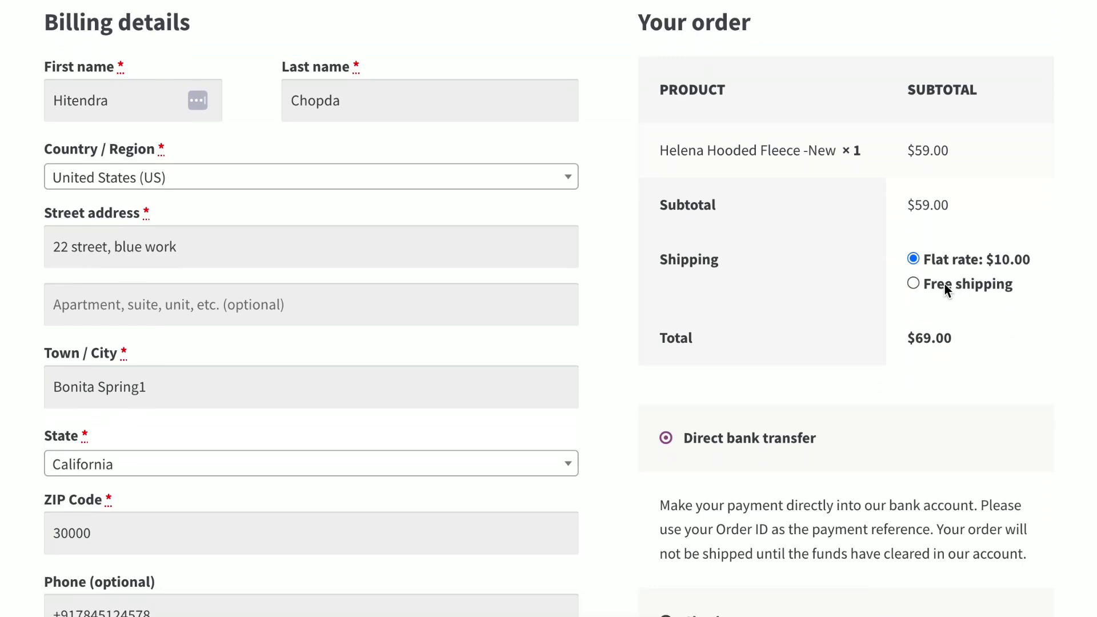
left_click(945, 283)
scroll(945, 284, "down", 3)
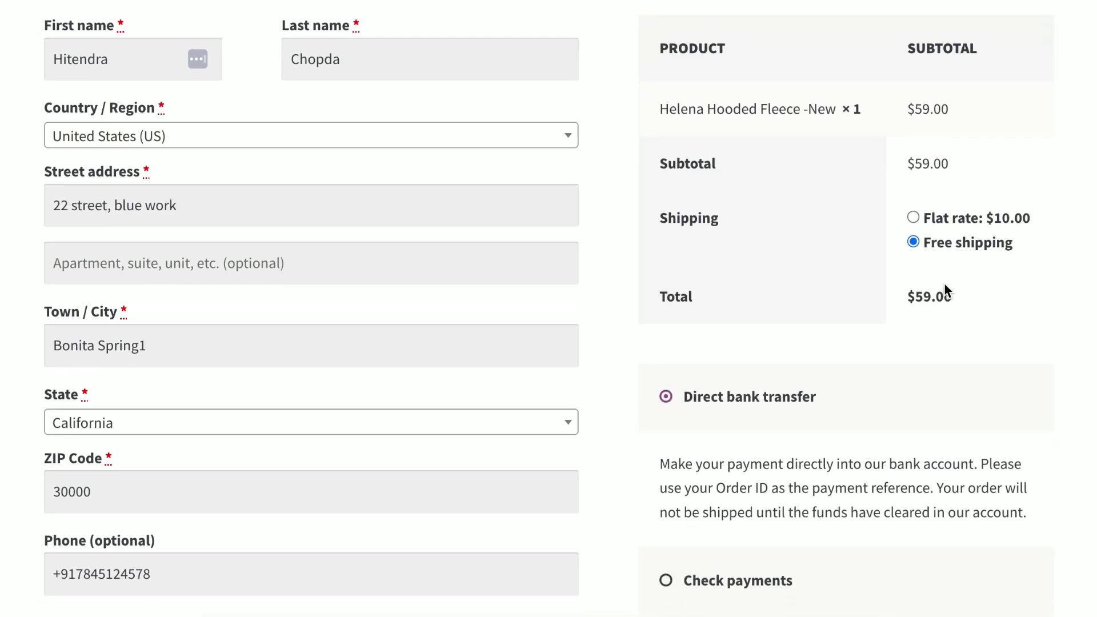
scroll(944, 284, "down", 3)
left_click(840, 457)
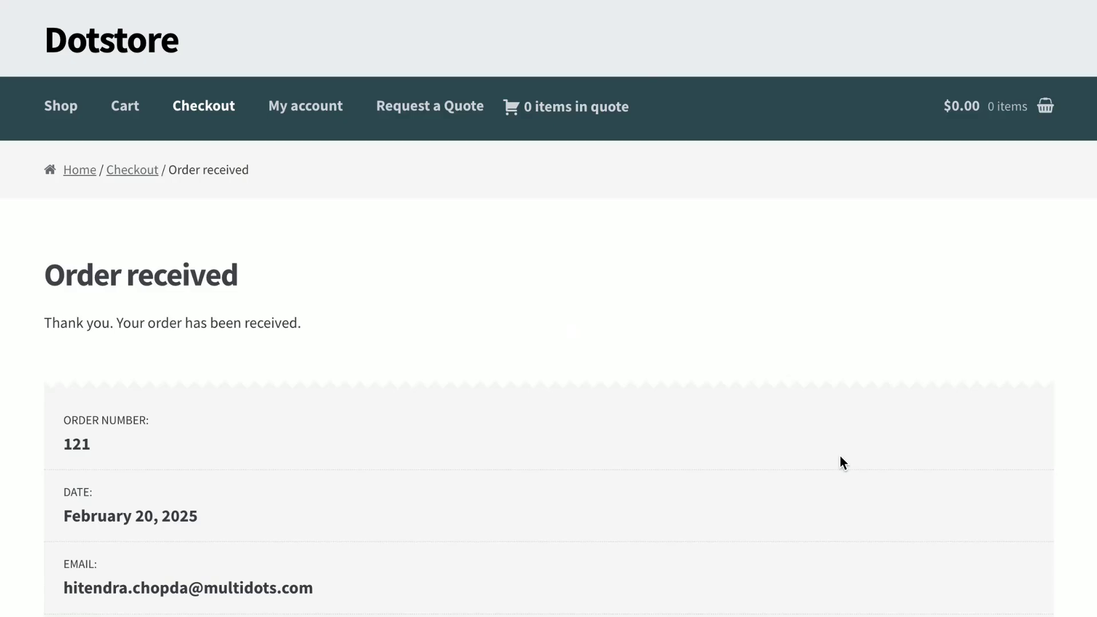
Step: Review the received order's summary and order details, including the product, shipping, payment method, and total
scroll(572, 428, "down", 6)
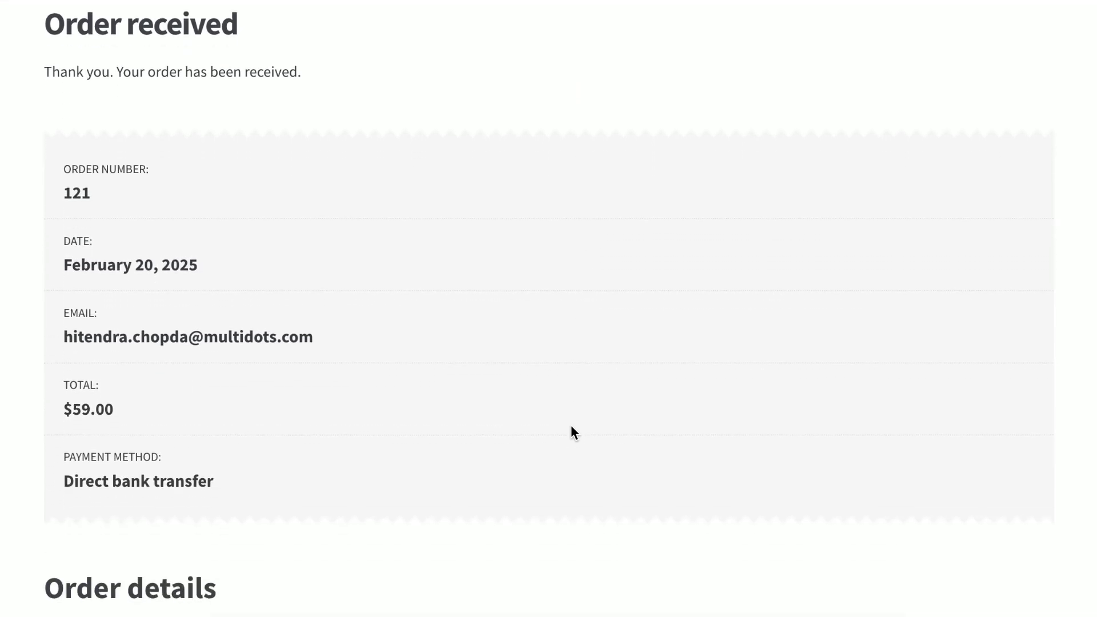
scroll(571, 425, "down", 5)
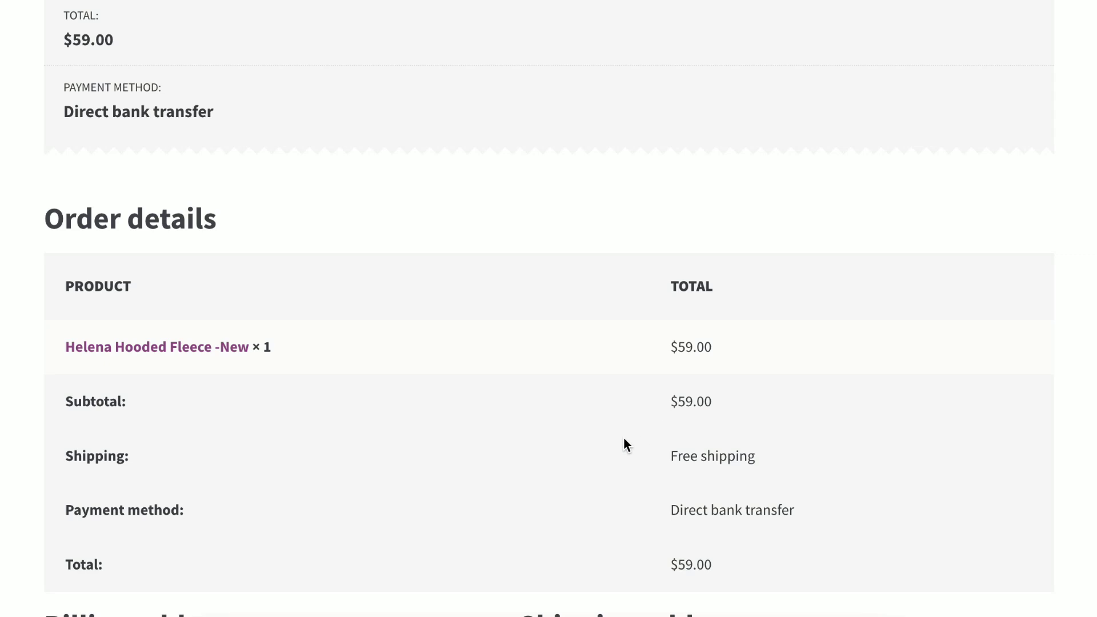
scroll(623, 438, "up", 2)
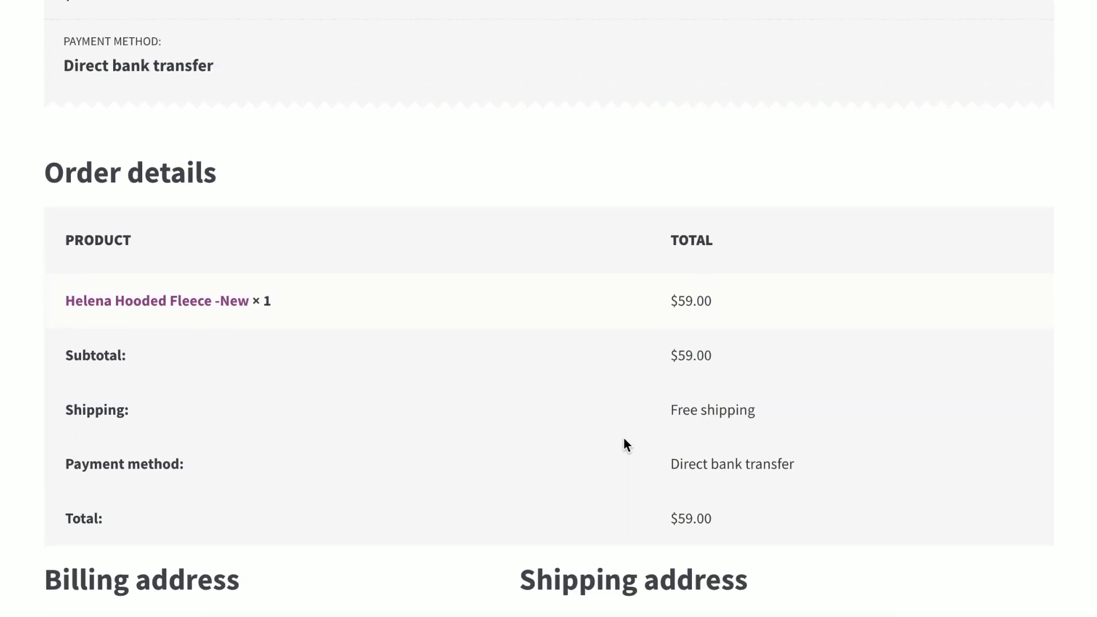